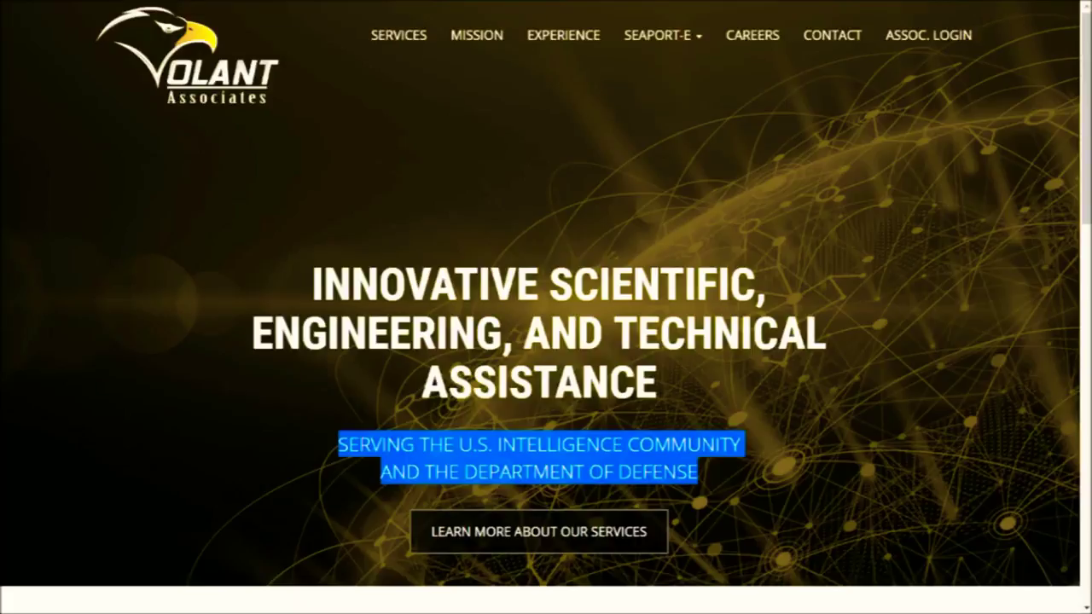
scroll(546, 341, down, 6)
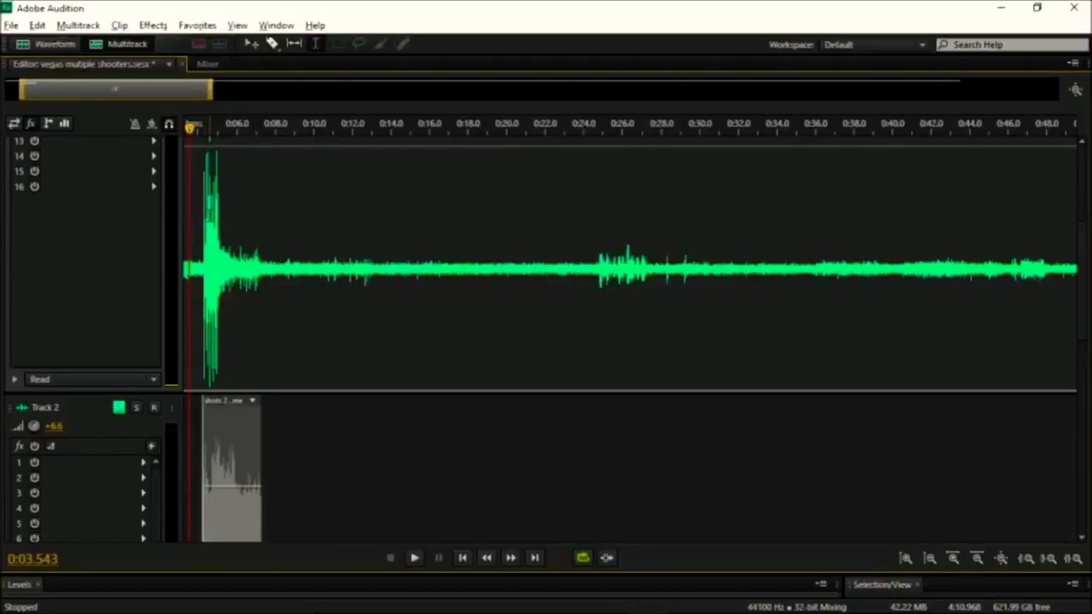
Highlight the loud burst just after 0:04 in the upper waveform, then clear the selection
drag(202, 256, 220, 215)
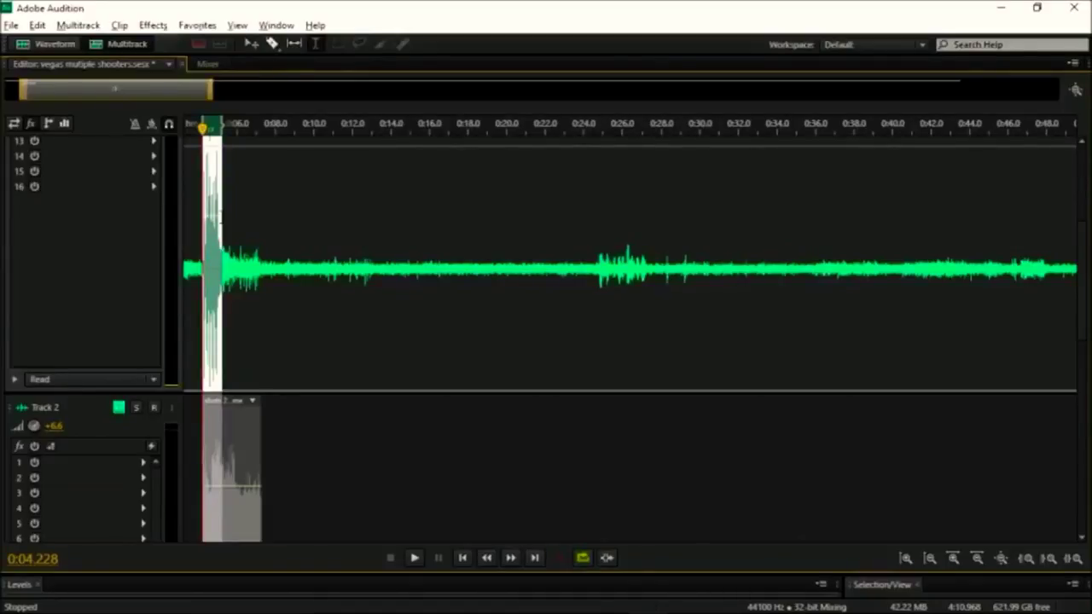
drag(220, 215, 213, 218)
click(214, 218)
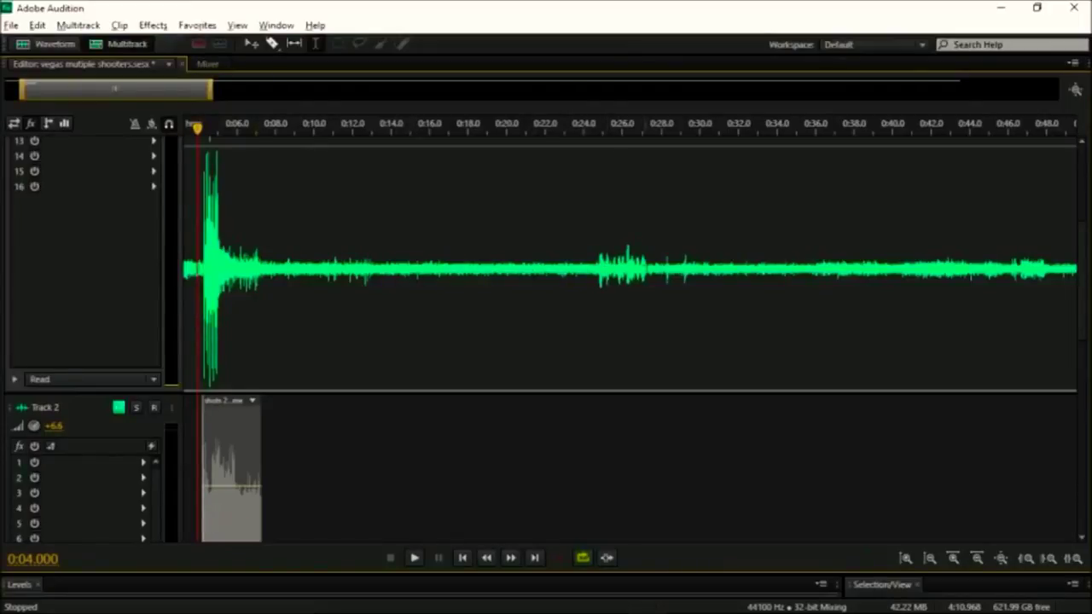
Play the second burst from about 0:24.6 and stop playback once it has passed
click(595, 127)
key(space)
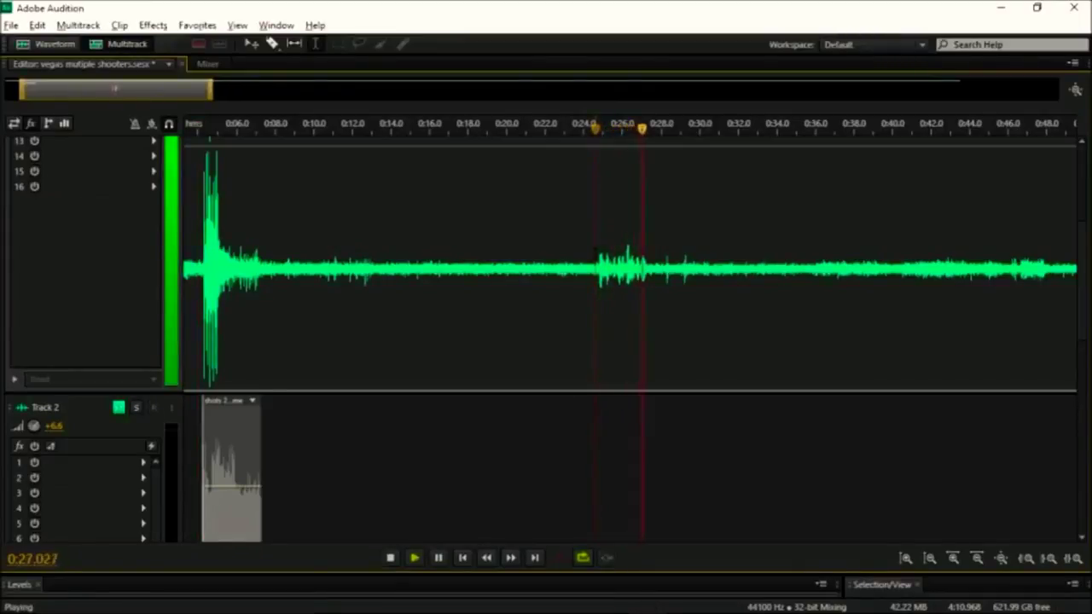
key(space)
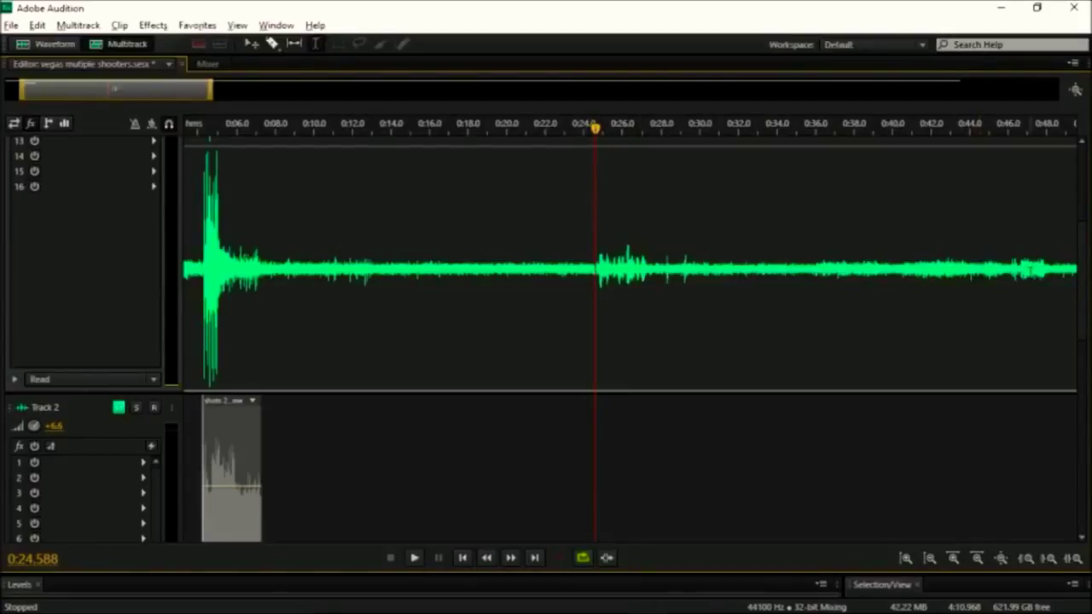
Highlight the faint third burst between about 0:46 and 0:48 in the upper waveform and clear the selection
click(1001, 333)
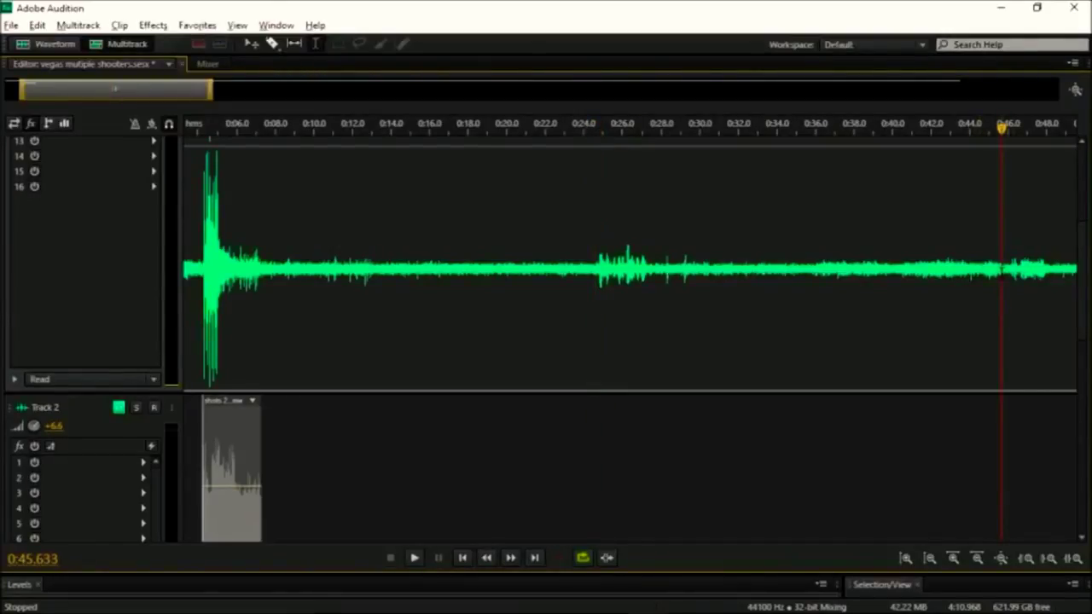
drag(1002, 272, 1046, 272)
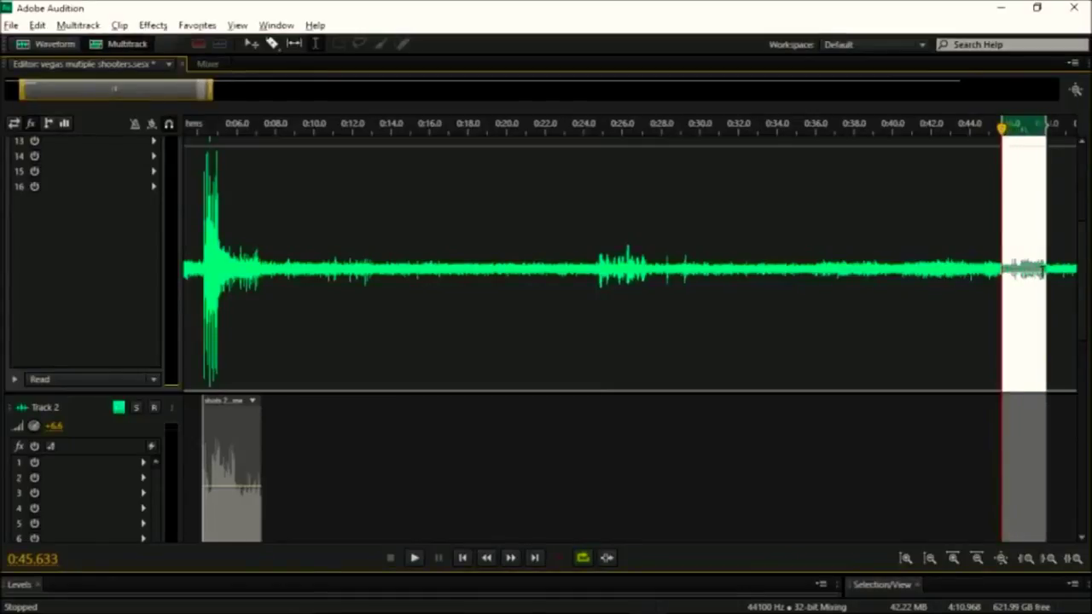
click(991, 286)
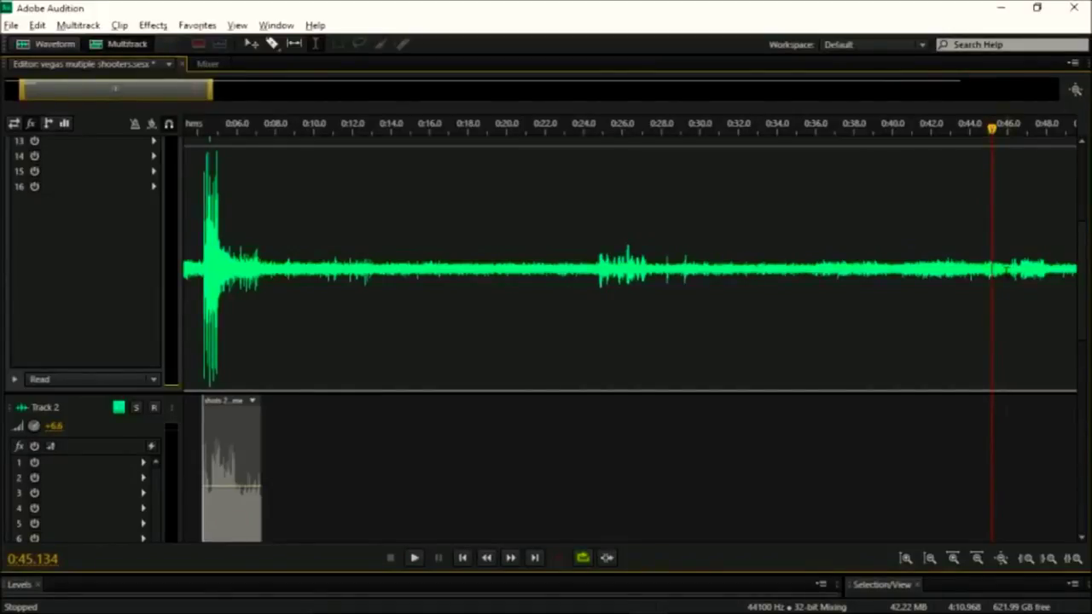
drag(1008, 256, 1046, 256)
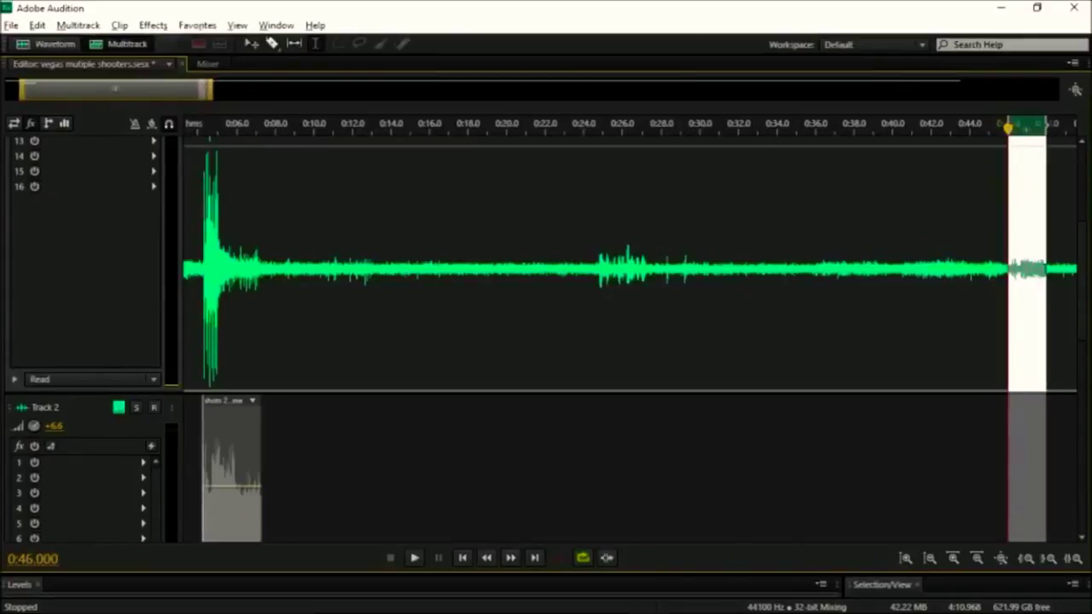
click(1000, 256)
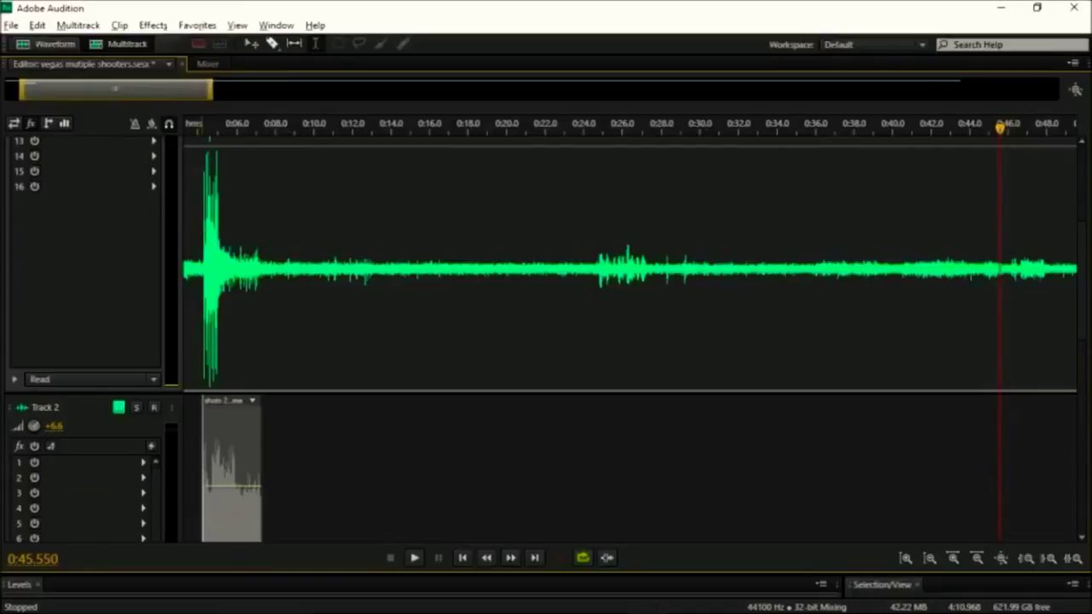
Play back the first burst from 0:04.228 and the third burst from 0:46.000, stopping after each
key(ctrl+Left)
key(space)
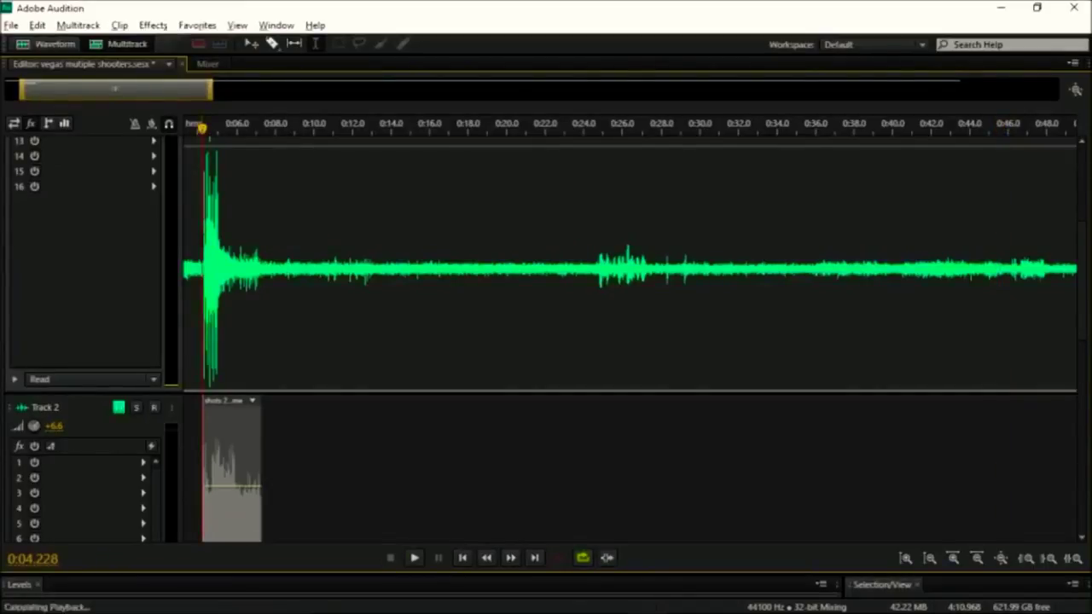
key(space)
click(1007, 246)
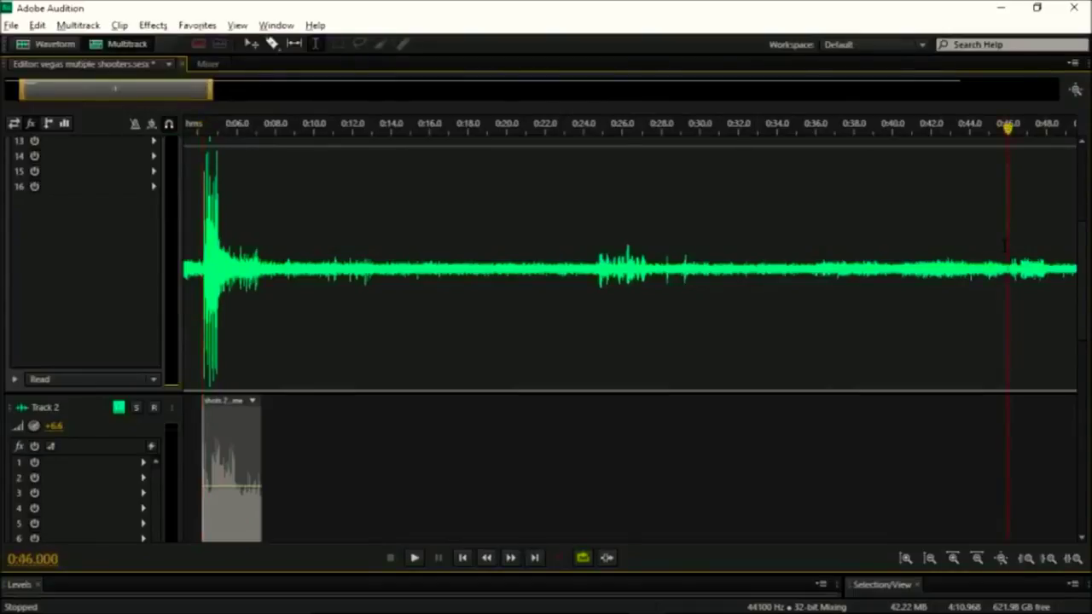
key(space)
key(space)
Highlight the third burst from 0:46.000 and the first burst from 0:04.228 to about 0:06, for comparison
drag(1008, 255, 1038, 256)
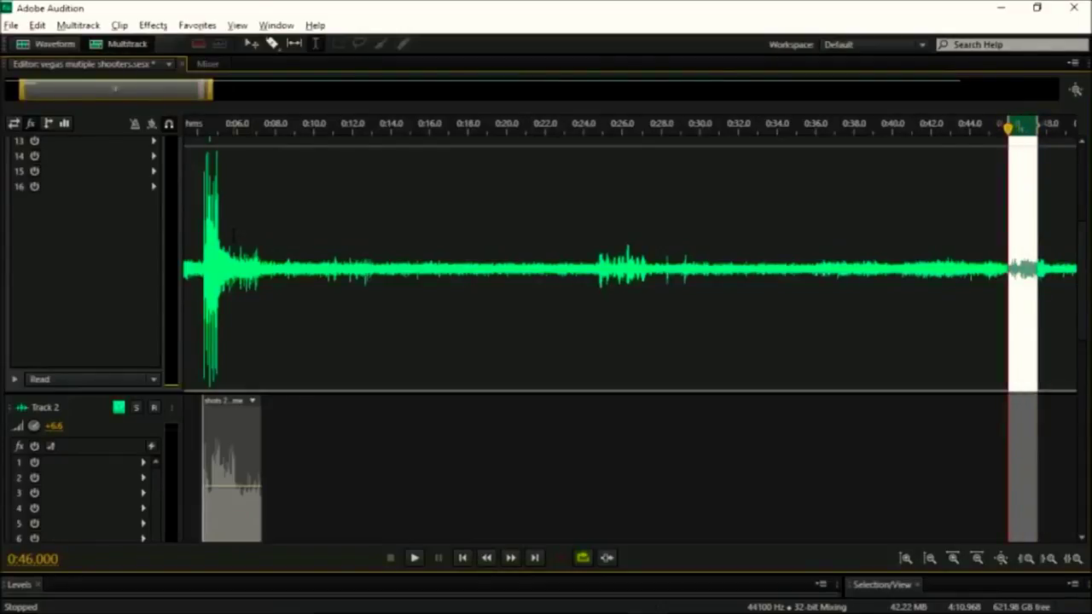
drag(236, 234, 203, 235)
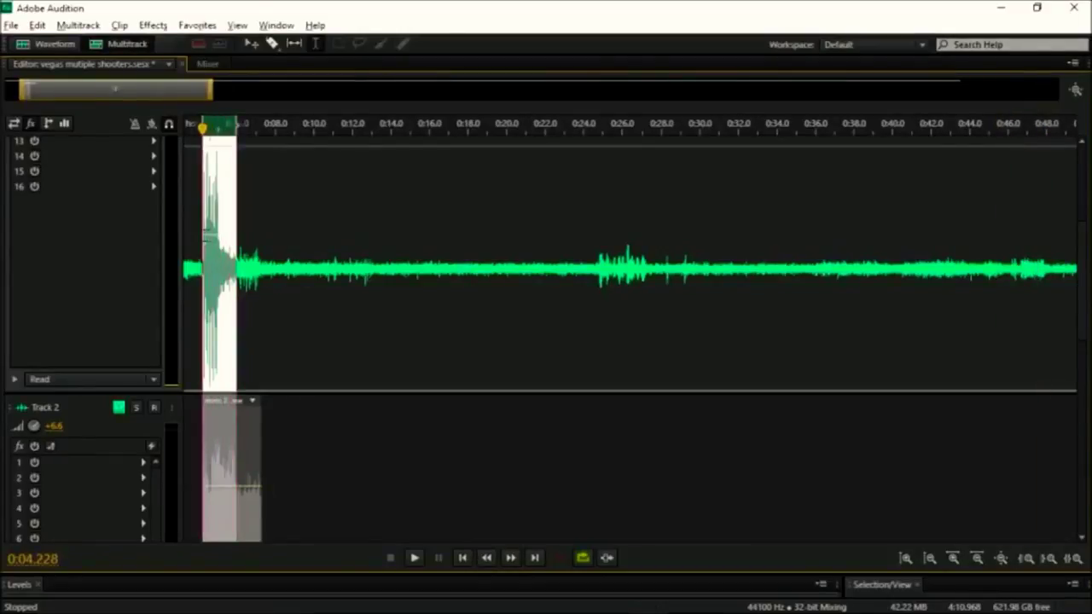
click(252, 232)
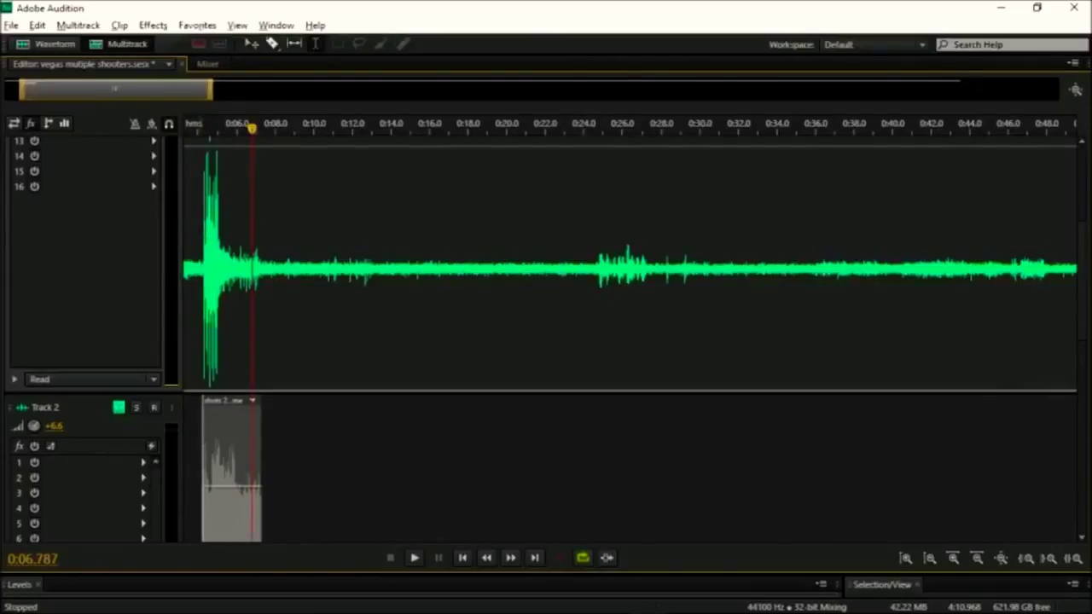
Listen to the first burst from 0:04.000 and the third burst from 0:46.000, one after the other
click(198, 234)
key(space)
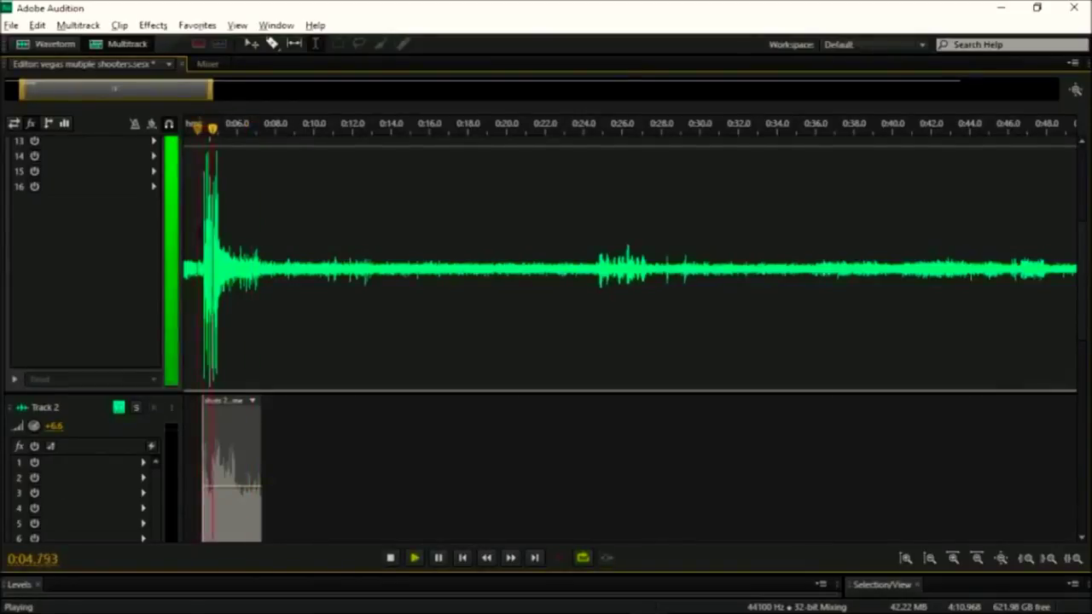
key(space)
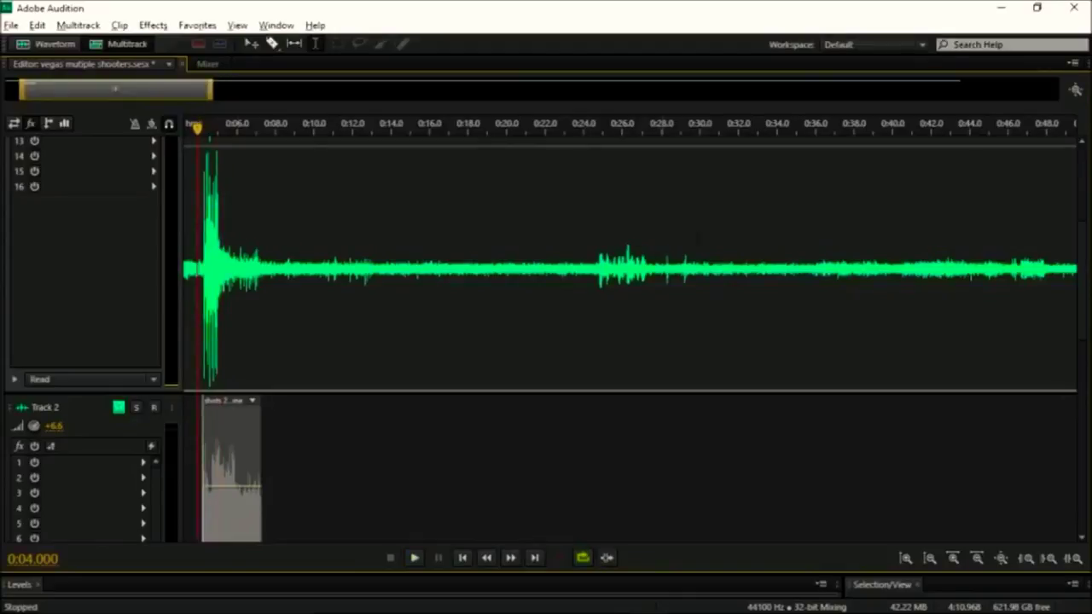
click(1008, 248)
key(space)
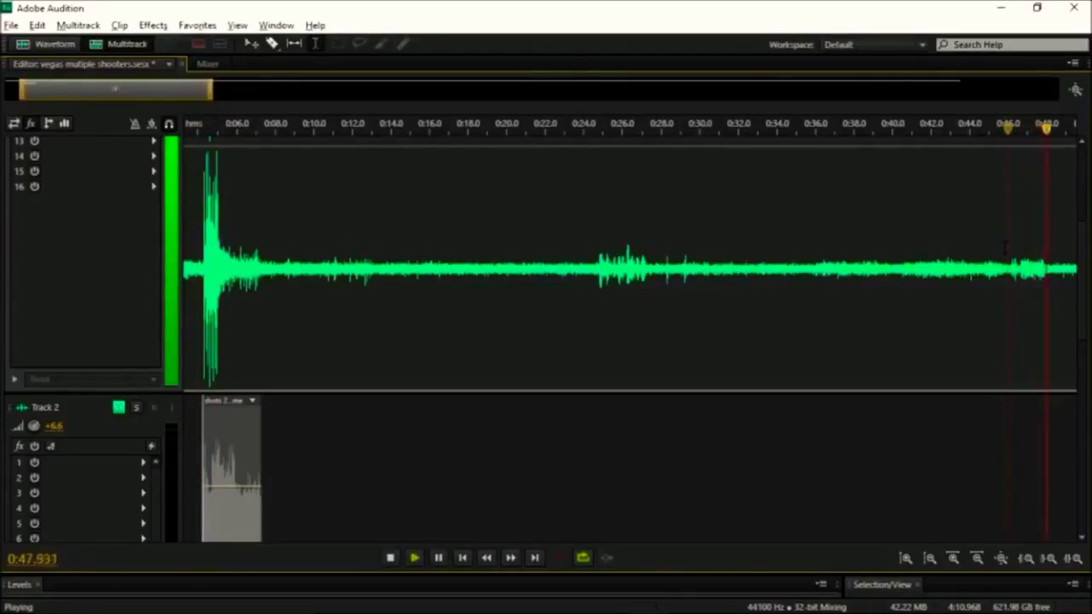
key(space)
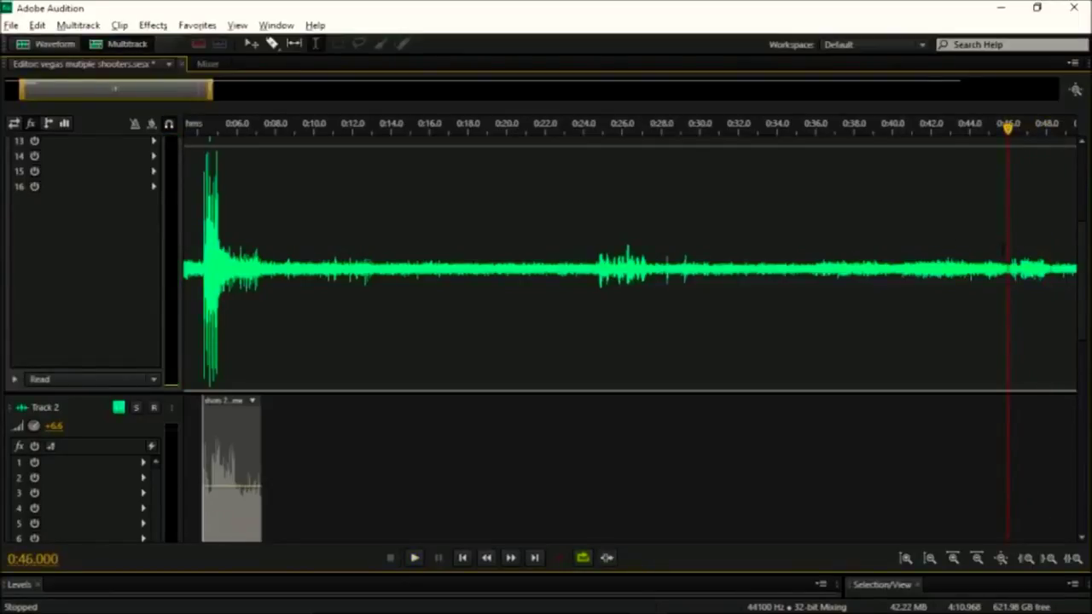
Highlight the extent of the third burst between 0:46 and 0:48 and clear the selection
drag(1008, 247, 1044, 247)
click(988, 243)
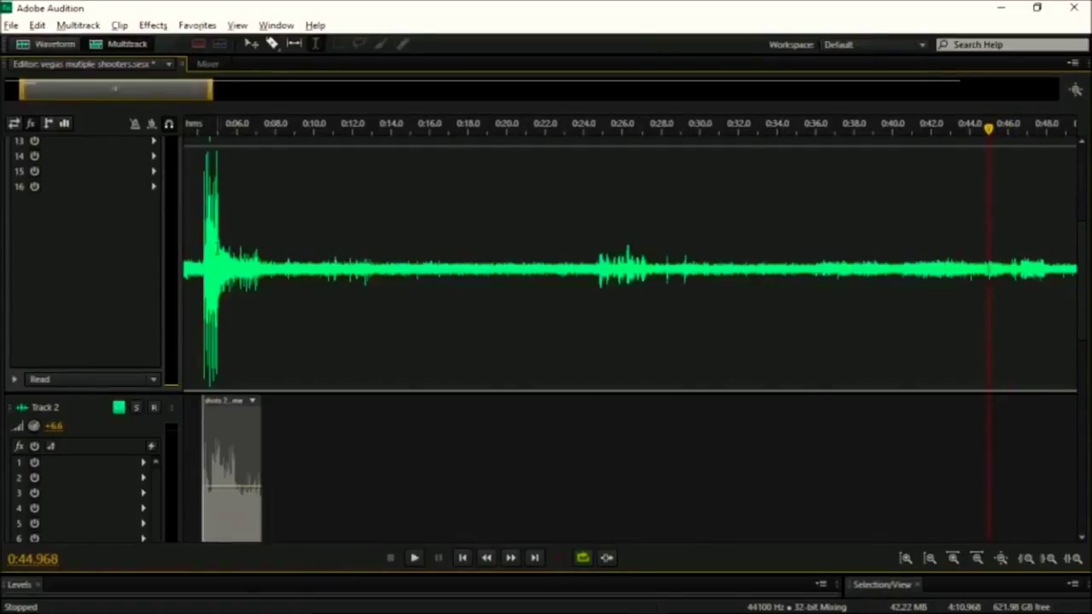
drag(1007, 250, 1046, 251)
click(992, 250)
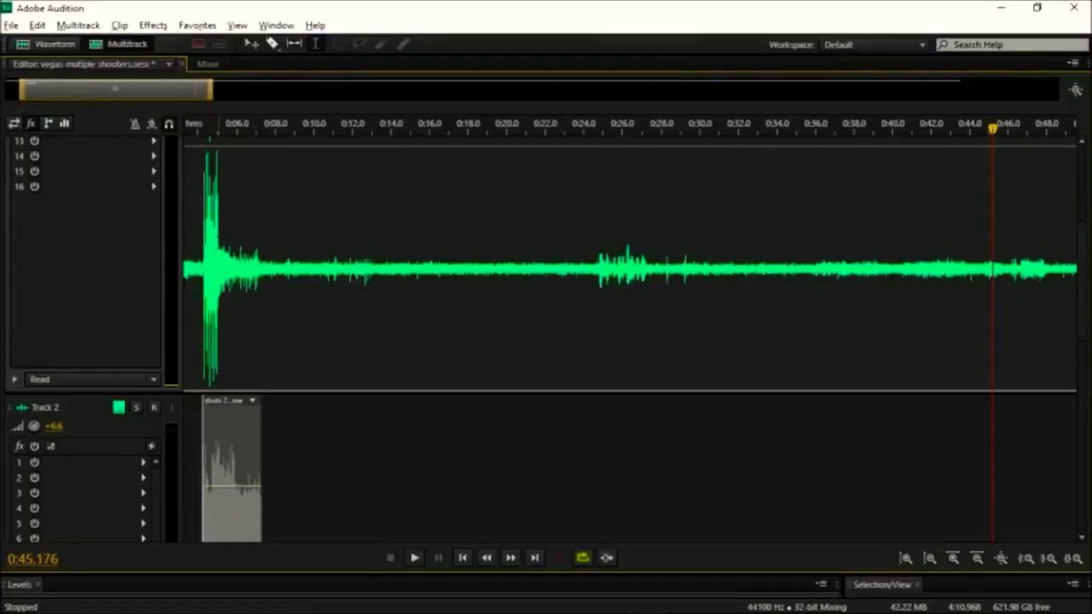
Play the first burst from 0:04.000, then select the third burst from 0:46 to 0:48 for playback
key(space)
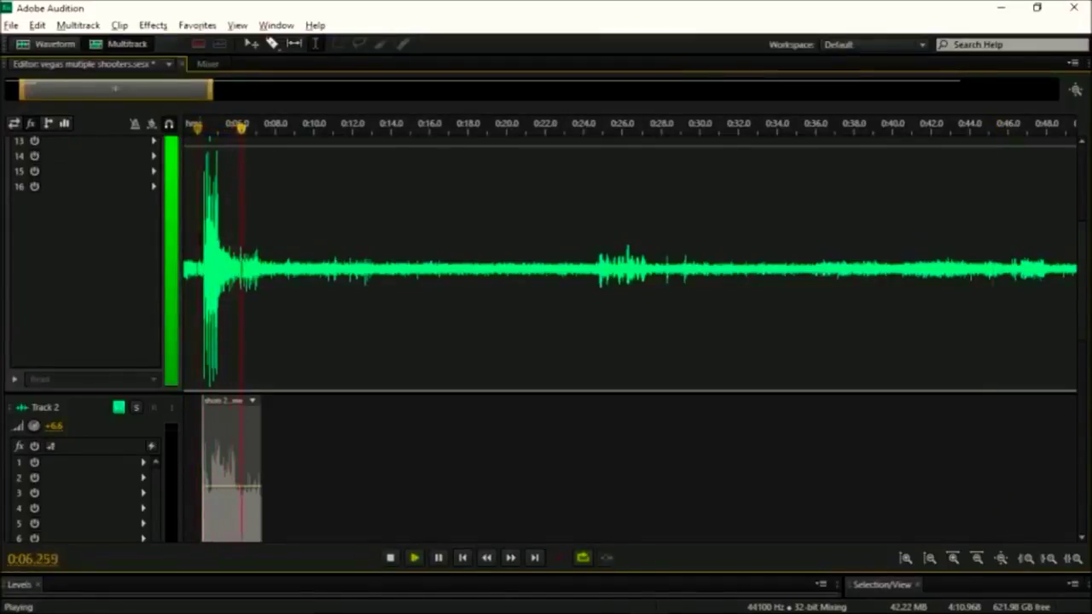
key(space)
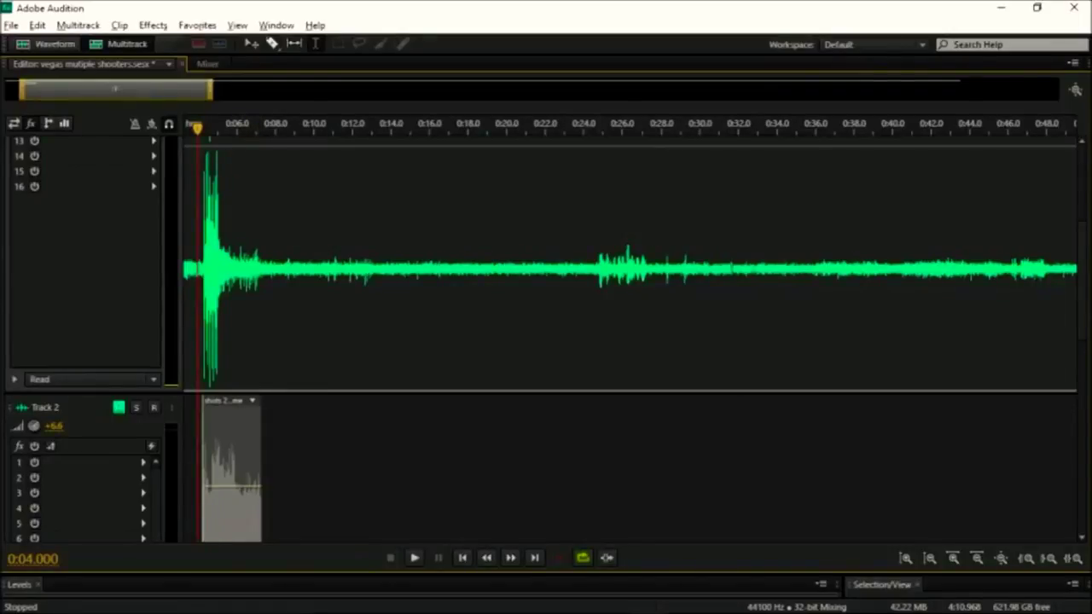
click(1008, 124)
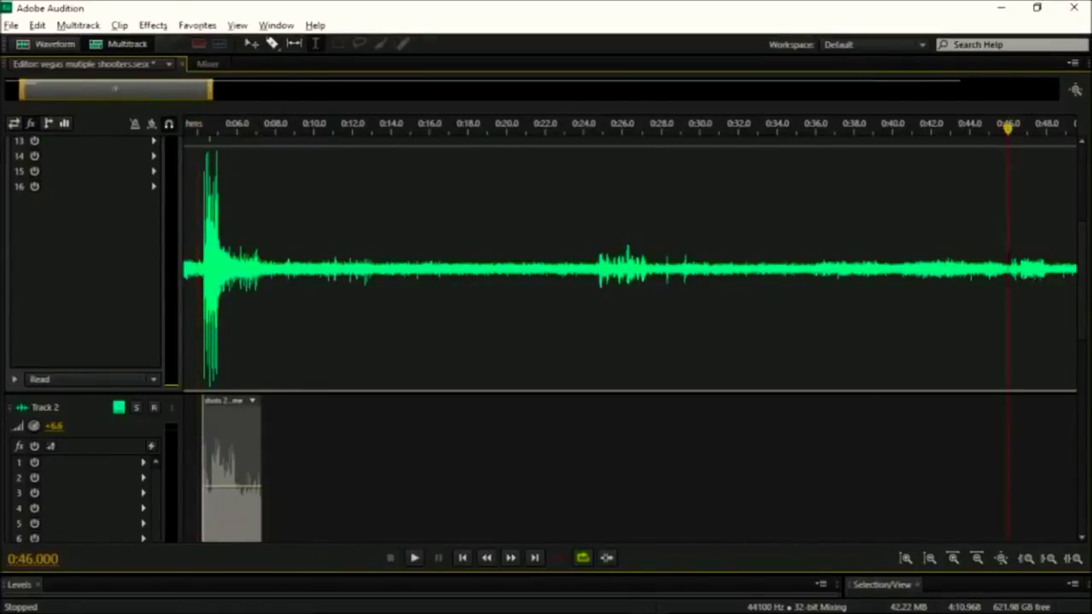
drag(1009, 260, 1046, 260)
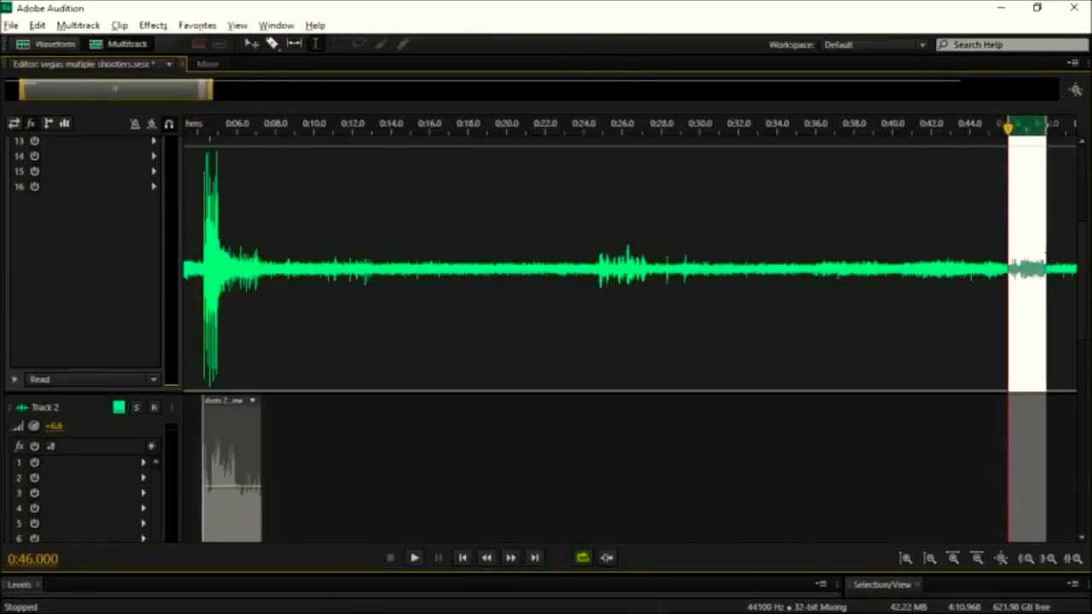
key(space)
Zoom the timeline in on the first burst, around 0:03.7 to 0:07.1, to examine it above the shots 2 clip
scroll(1087, 307, down, 3)
scroll(1085, 309, down, 1)
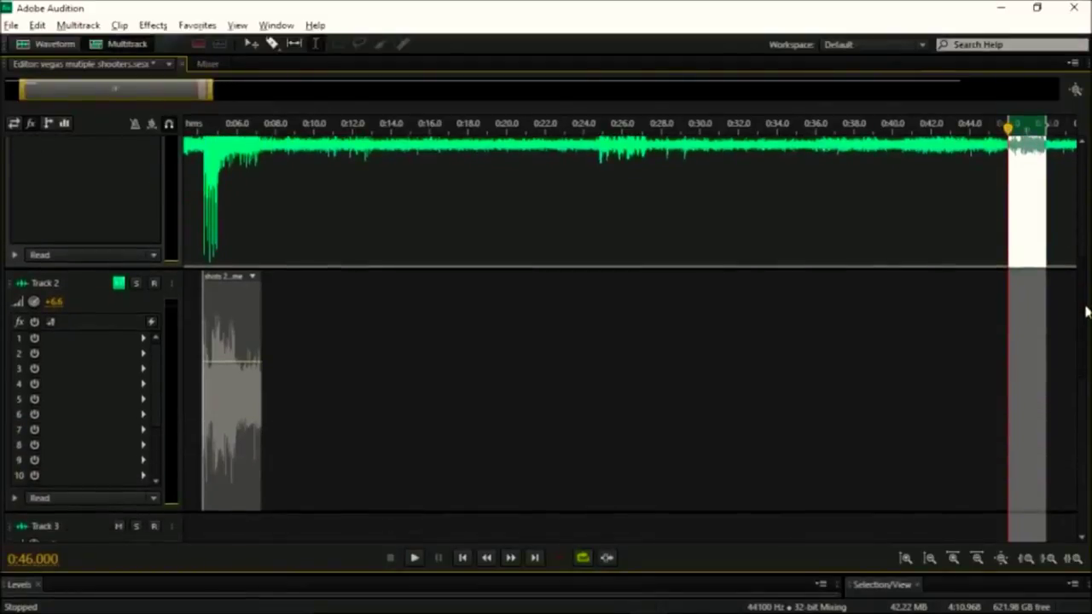
scroll(1085, 308, up, 1)
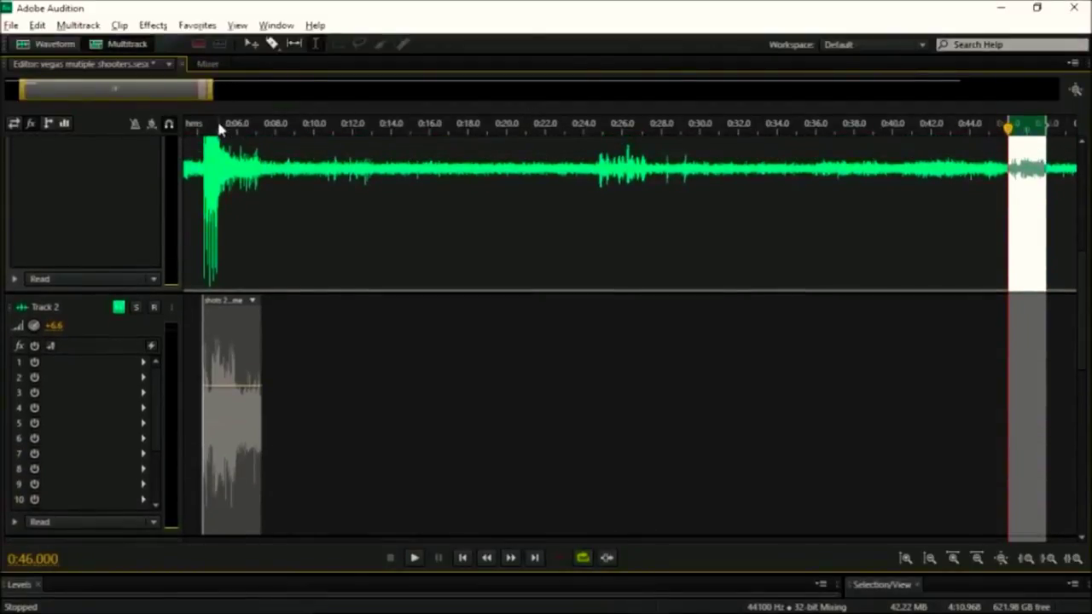
scroll(218, 127, up, 6)
scroll(219, 128, up, 3)
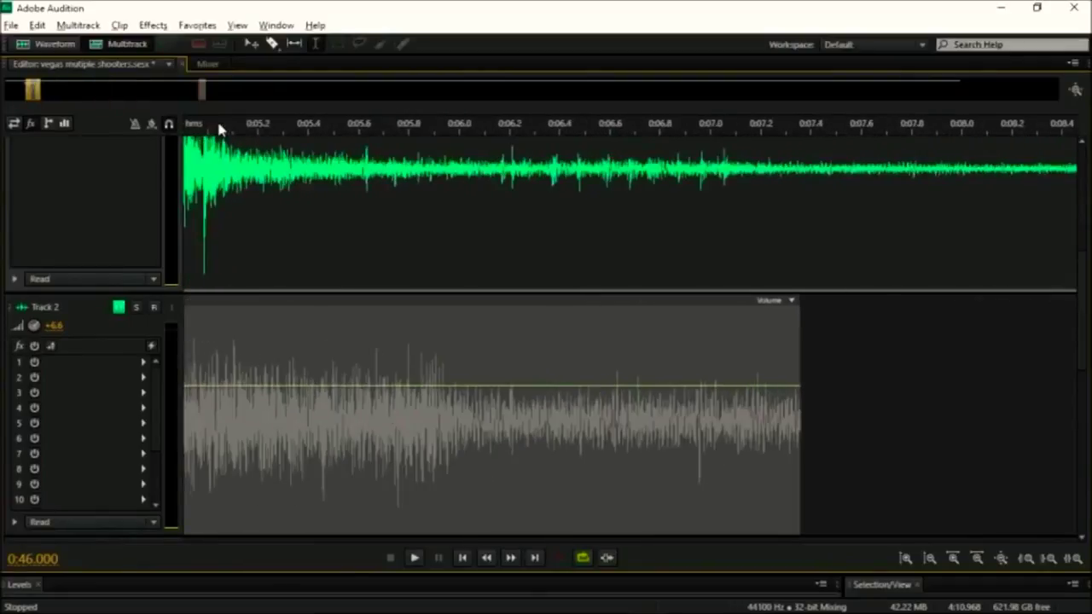
drag(30, 88, 26, 89)
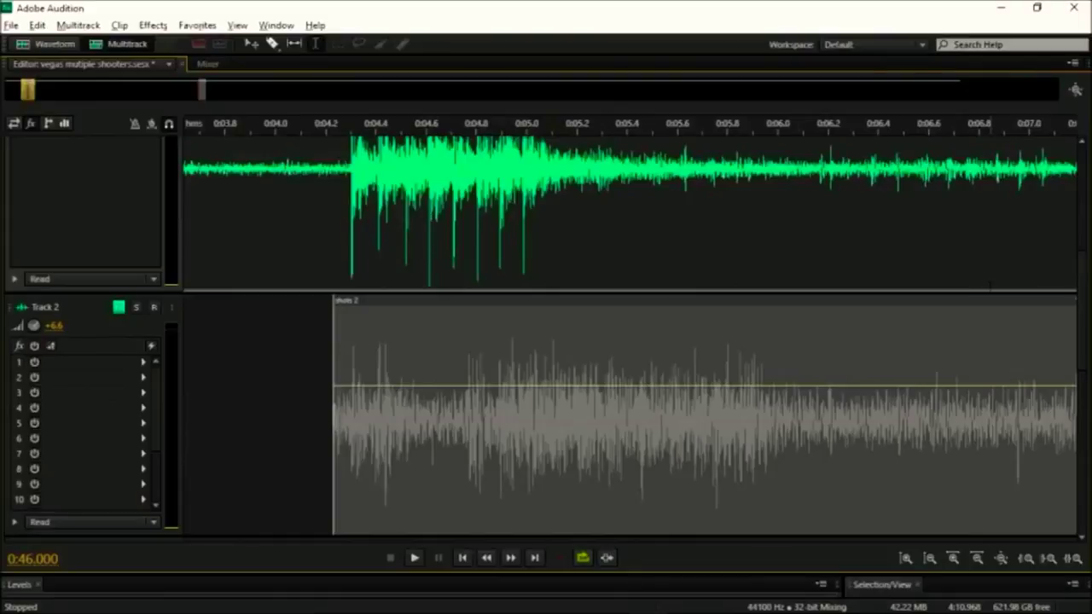
scroll(1083, 287, up, 2)
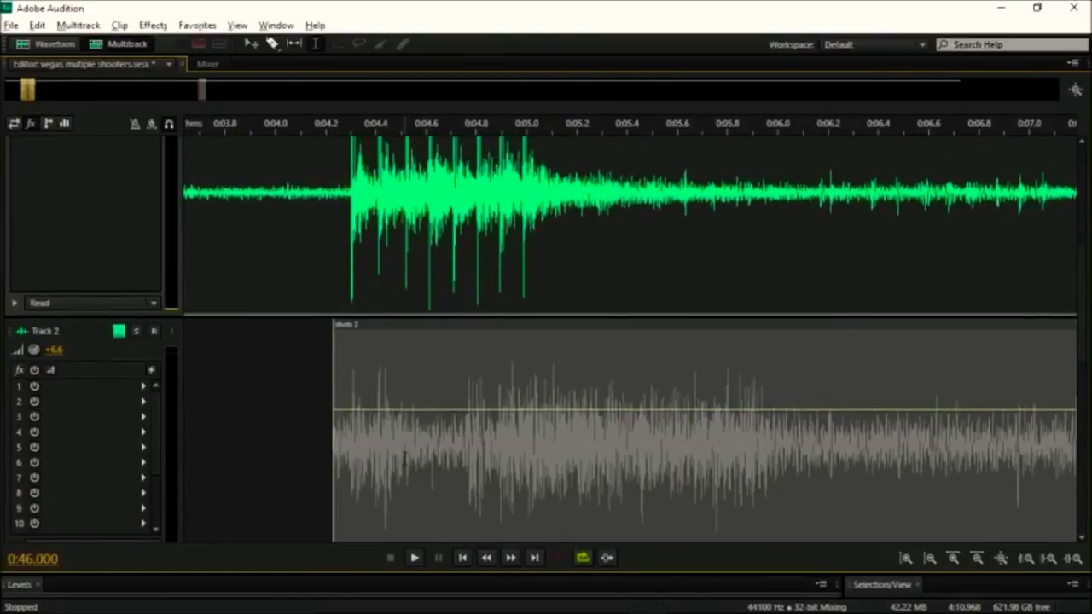
Place the playhead at 0:04.292 on the burst's start and unmute Track 2 to compare its clip with the waveform above
click(349, 413)
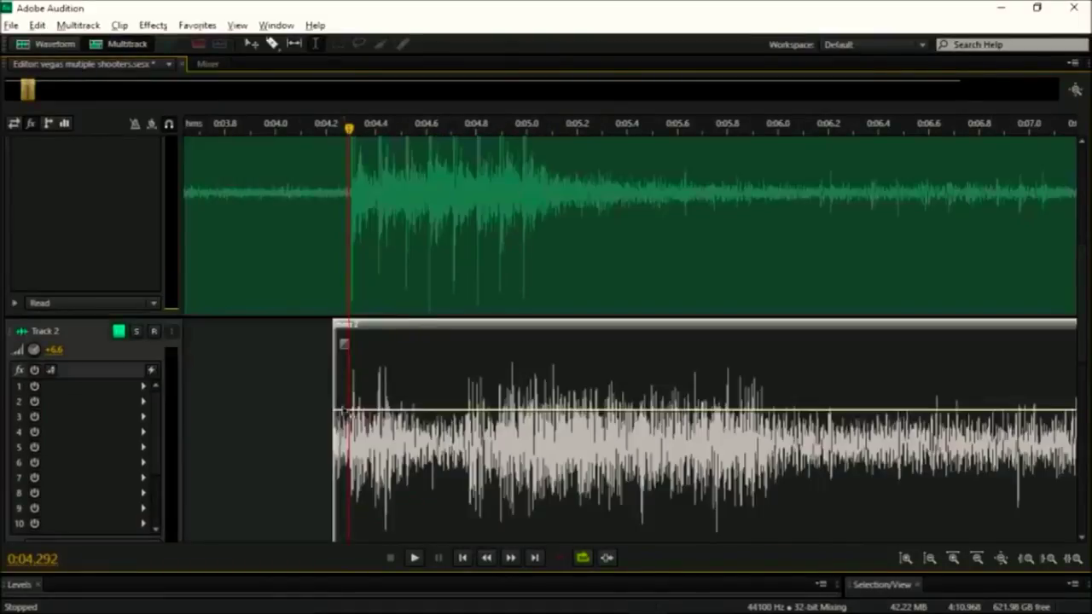
click(119, 335)
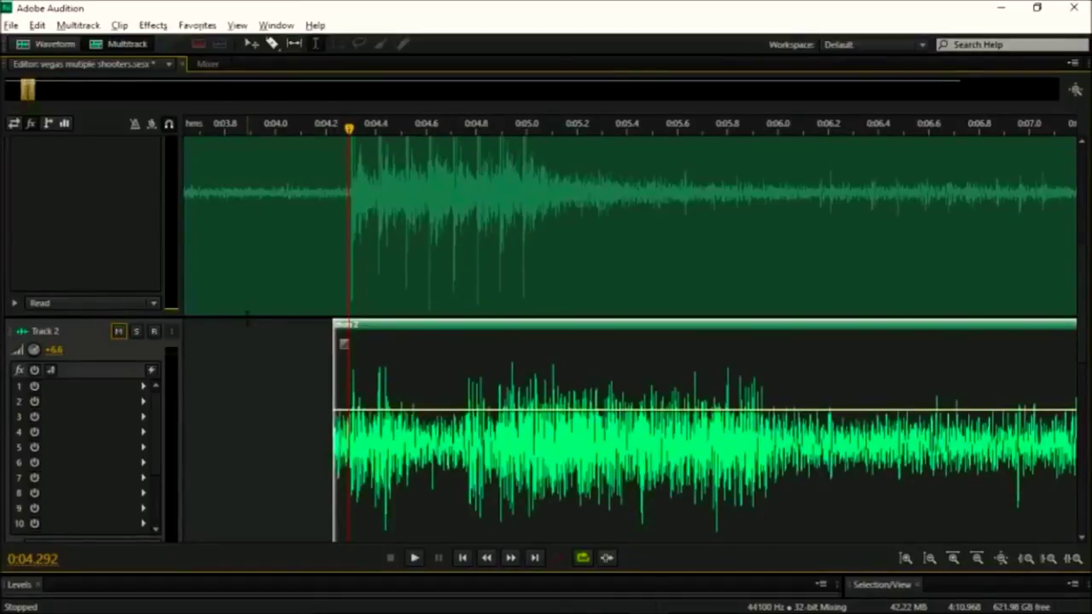
scroll(171, 307, down, 1)
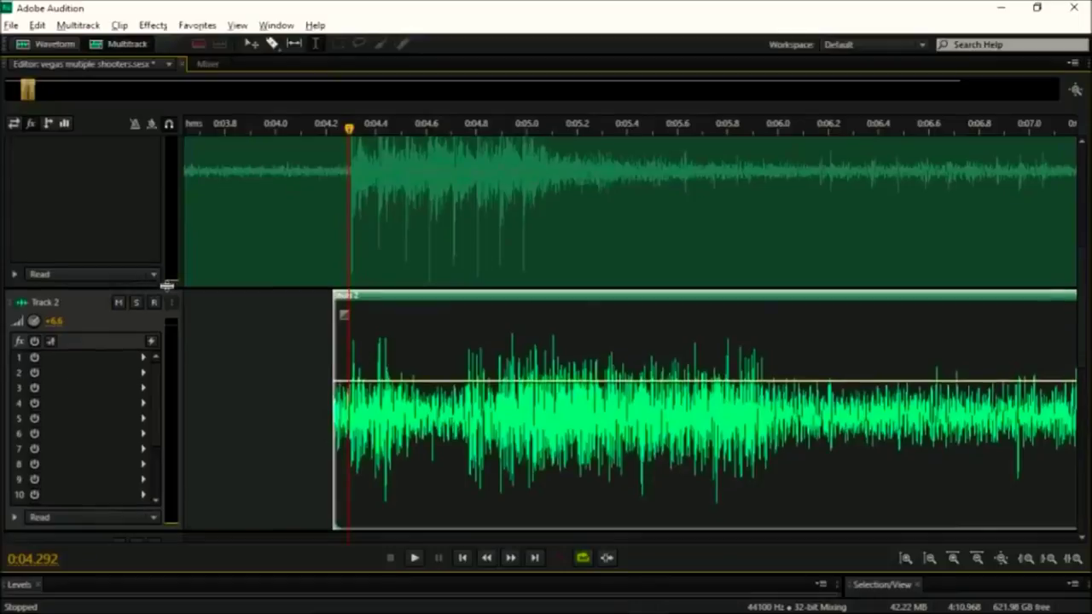
scroll(1079, 303, up, 4)
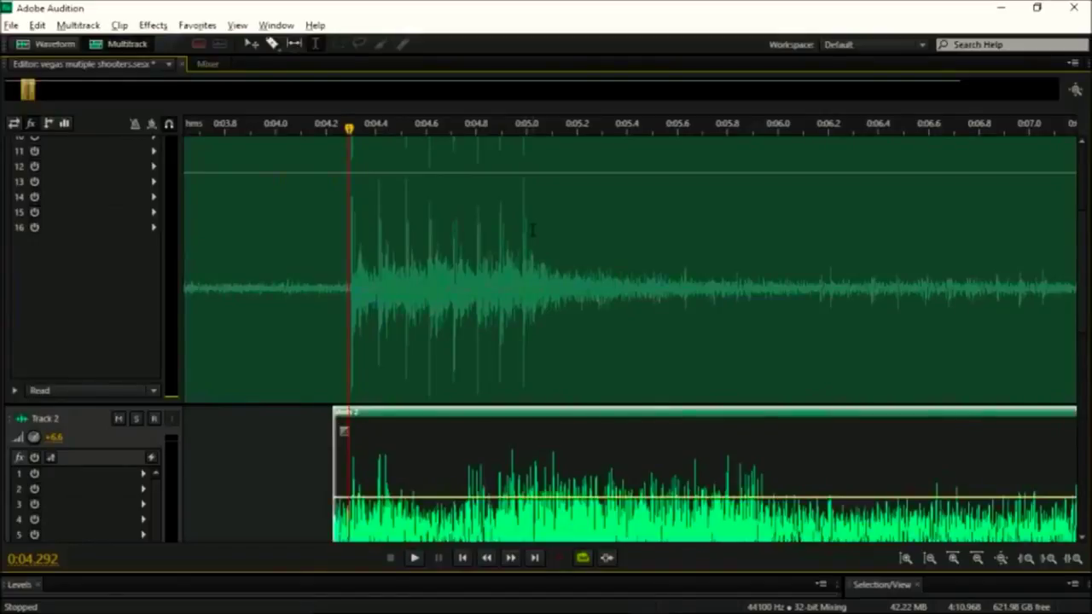
Mute Track 2 and move the playhead to 0:04.164, just before the first burst
click(119, 418)
click(316, 372)
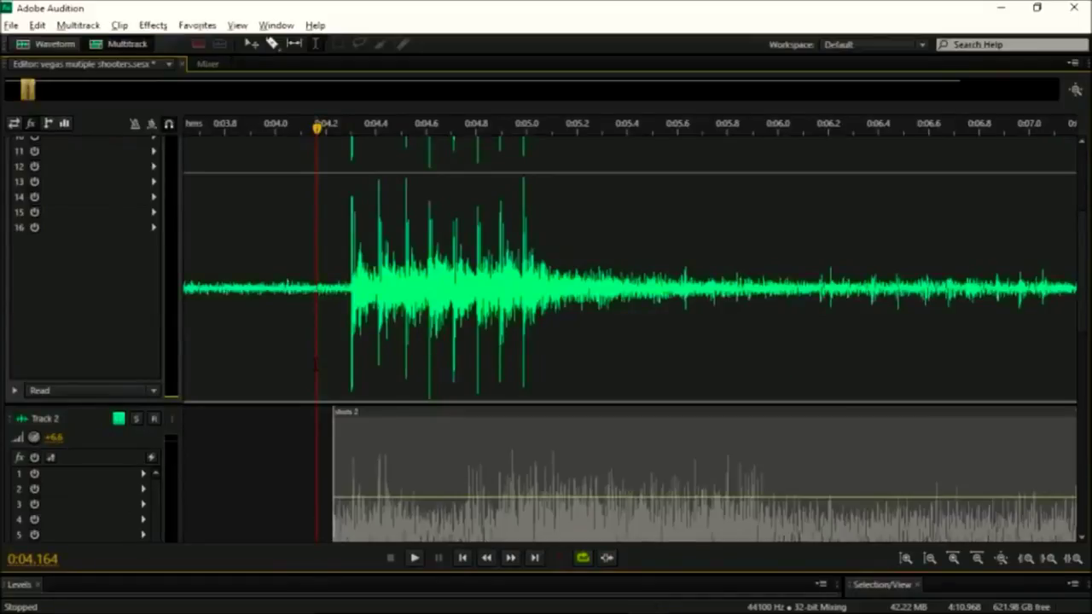
Play Track 1's first burst several times from 0:04.164, stopping playback after each pass
key(space)
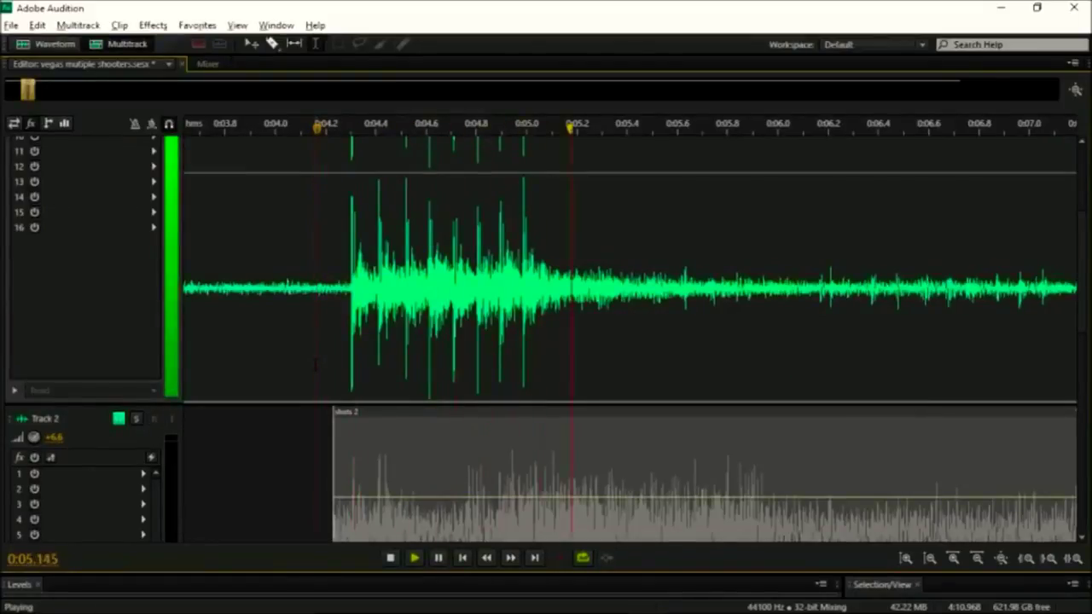
key(space)
key(space)
key(space)
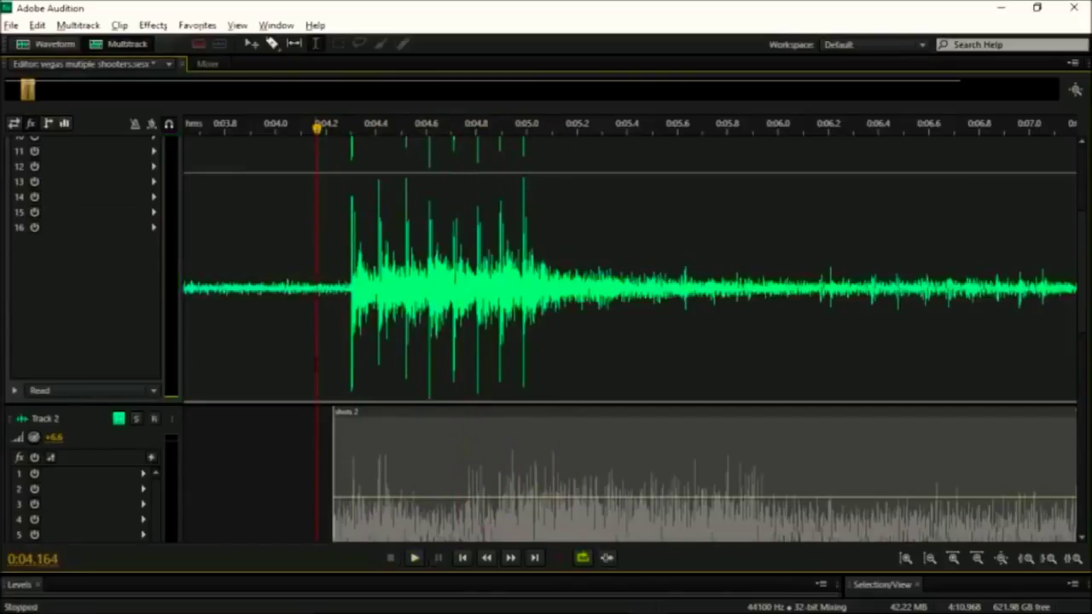
key(space)
key(space)
Mute Track 1 and unmute Track 2 so that the shots 2 clip is heard alone
scroll(1082, 287, up, 3)
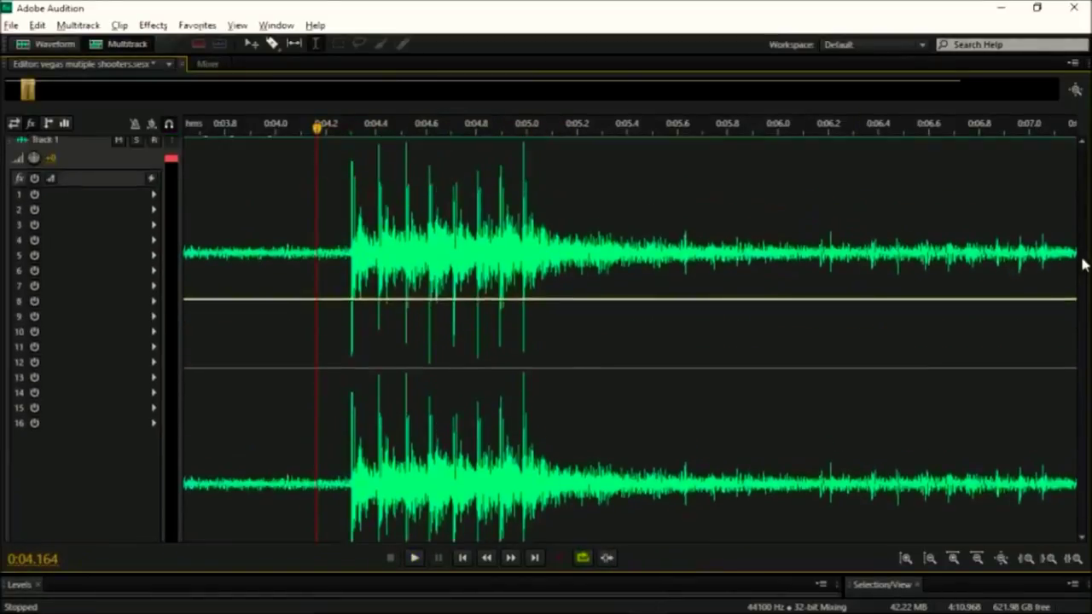
click(116, 137)
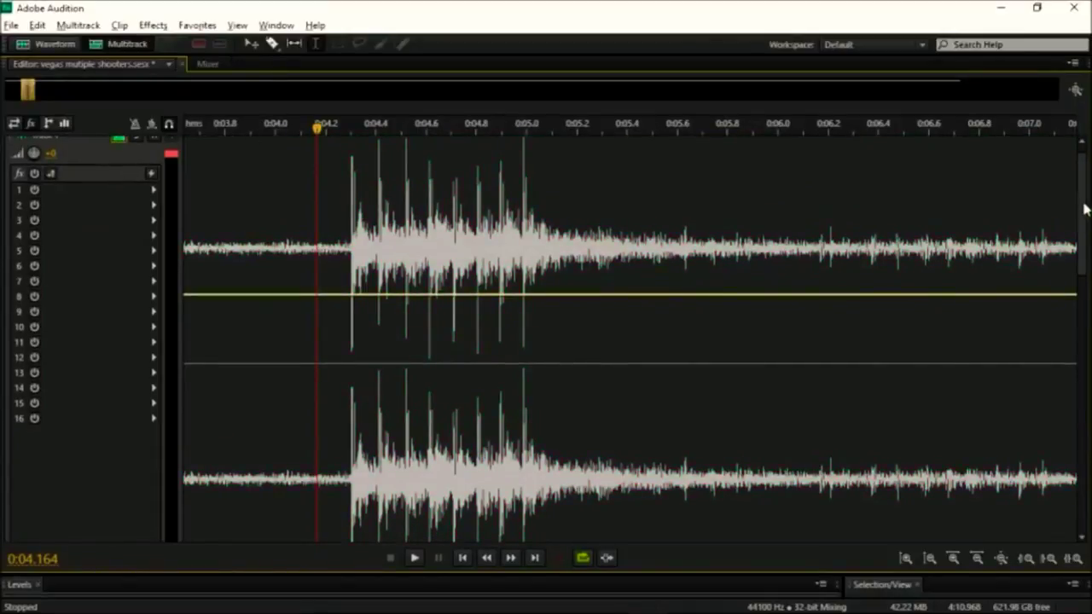
scroll(1082, 319, down, 3)
scroll(1082, 319, down, 2)
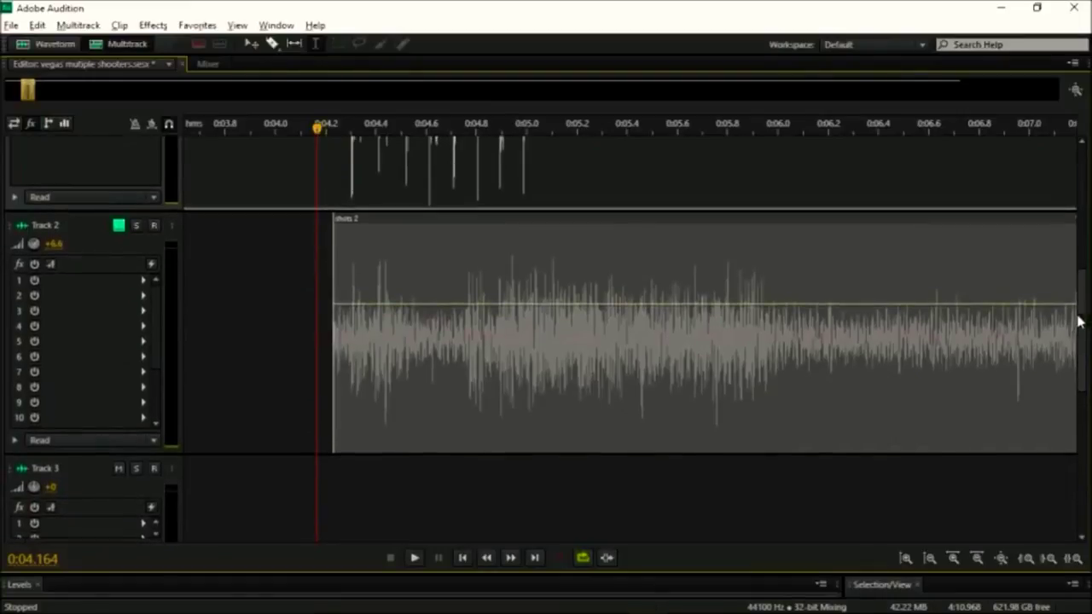
click(119, 225)
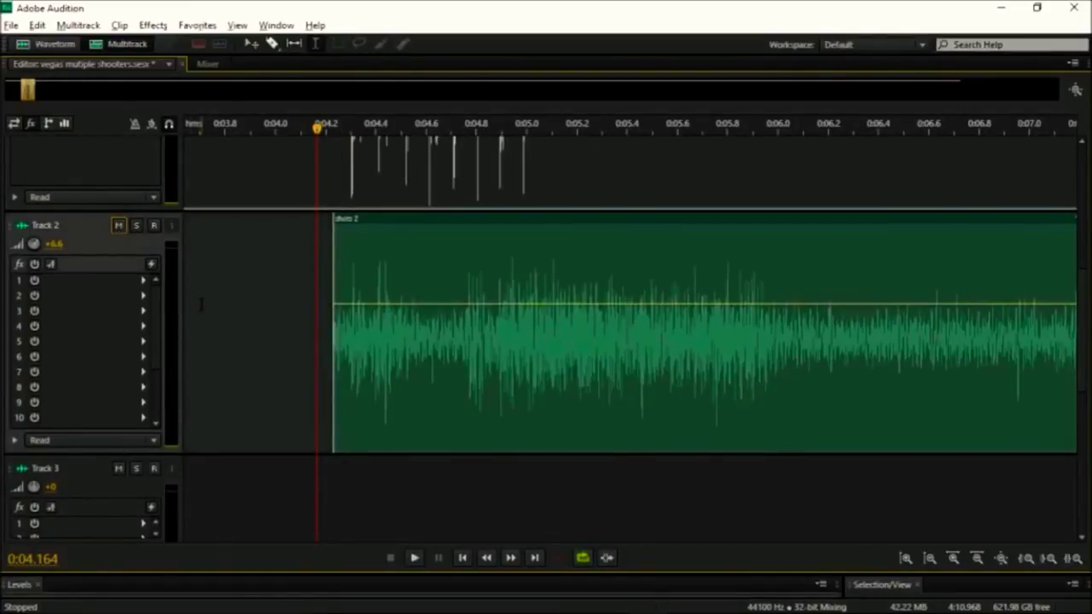
Play the shots 2 clip from 0:04.164, then replay it repeatedly from 0:04.200
key(space)
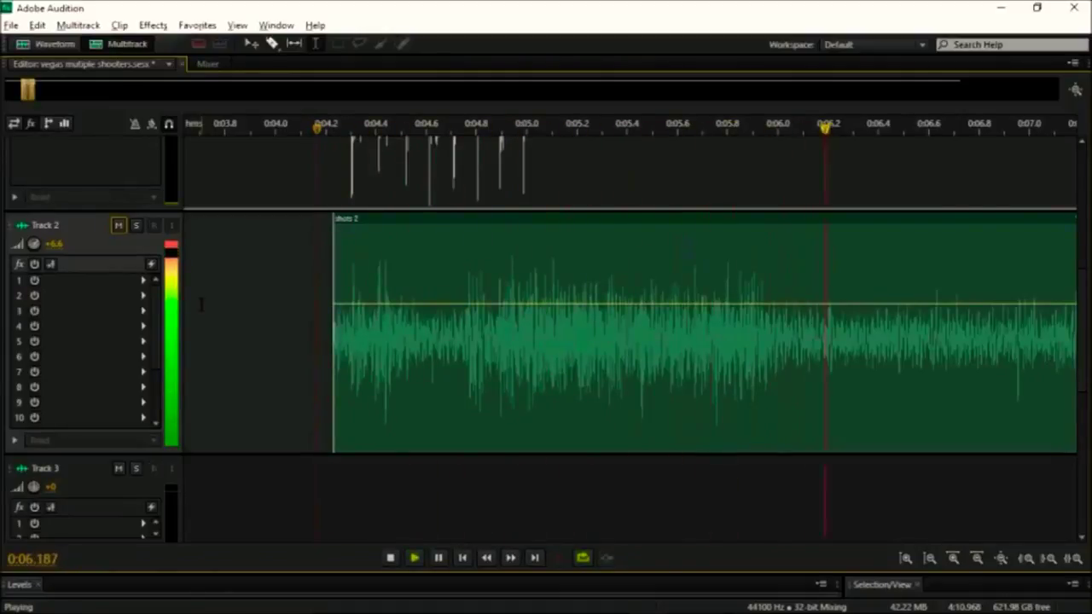
key(space)
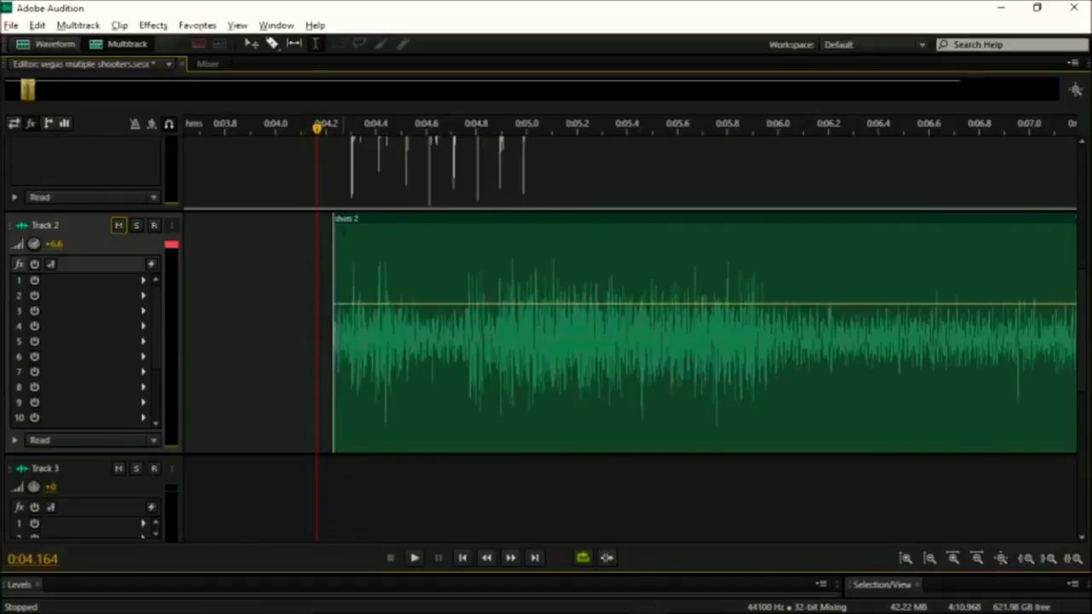
click(325, 277)
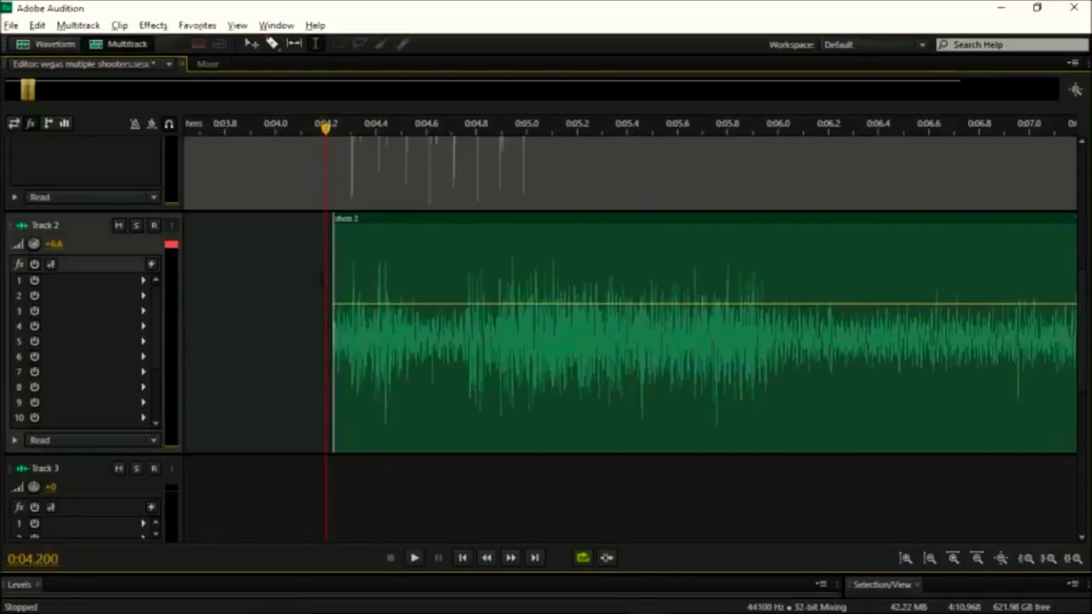
key(space)
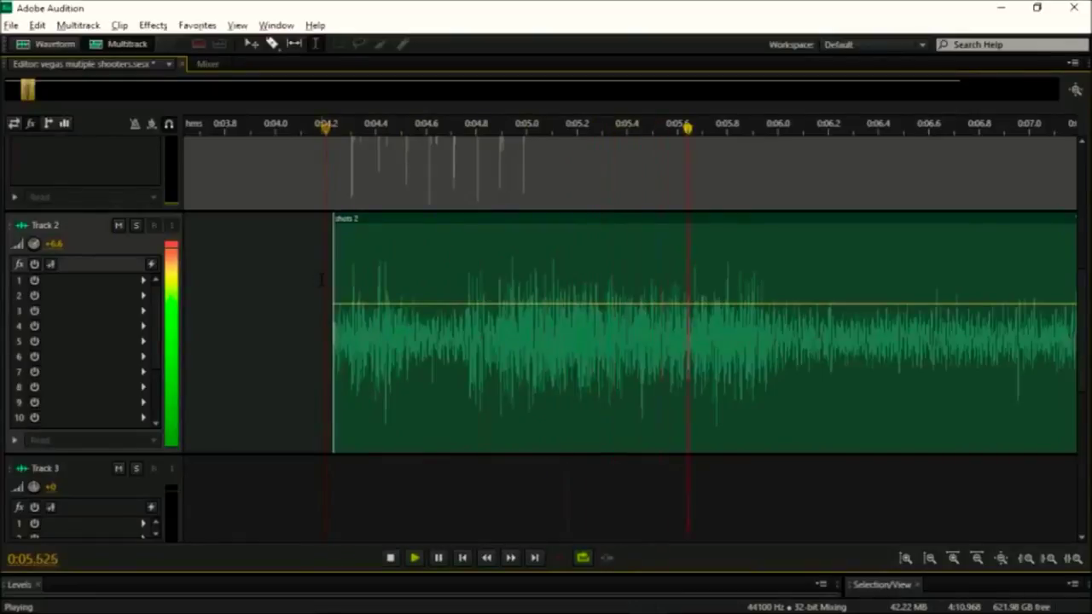
key(space)
key(space)
key(space)
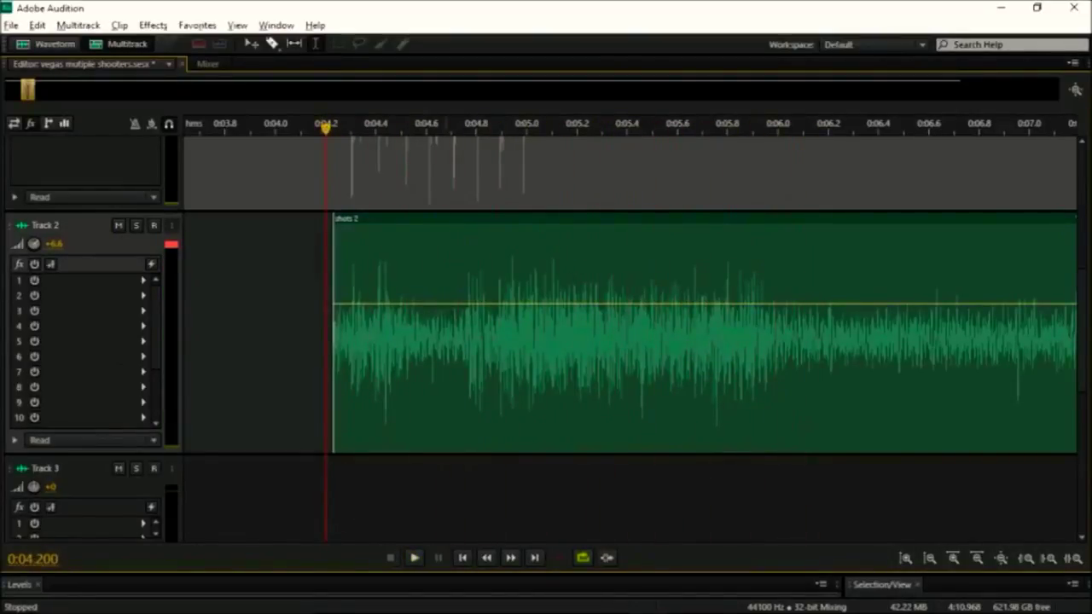
Move the playhead to 0:06.135, after the first burst, and briefly play the section that follows
scroll(1084, 298, up, 3)
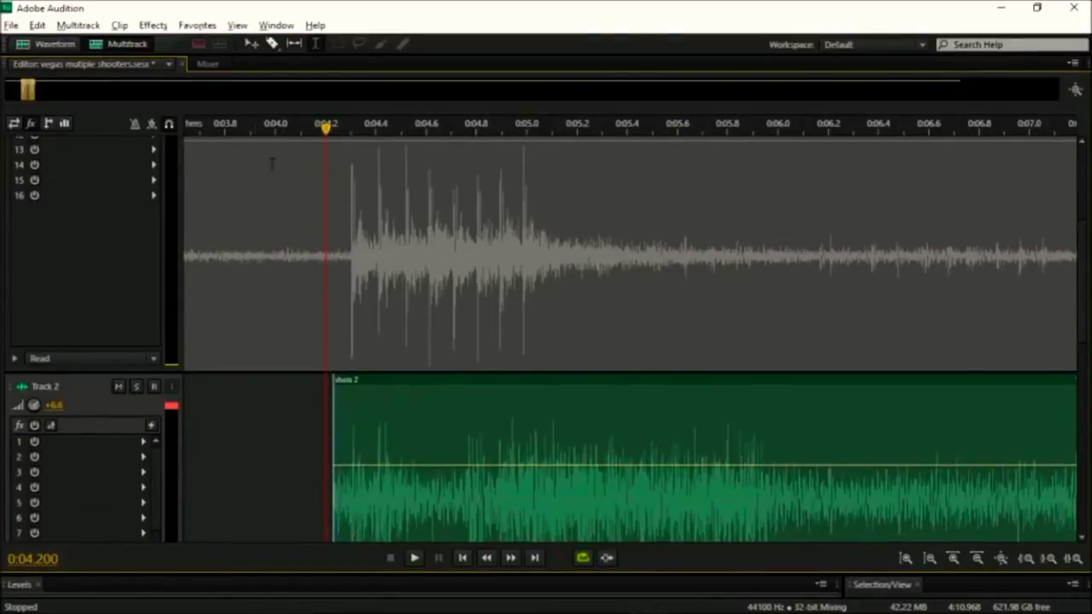
mouse_move(328, 127)
mouse_down()
mouse_move(526, 146)
mouse_move(811, 197)
mouse_up()
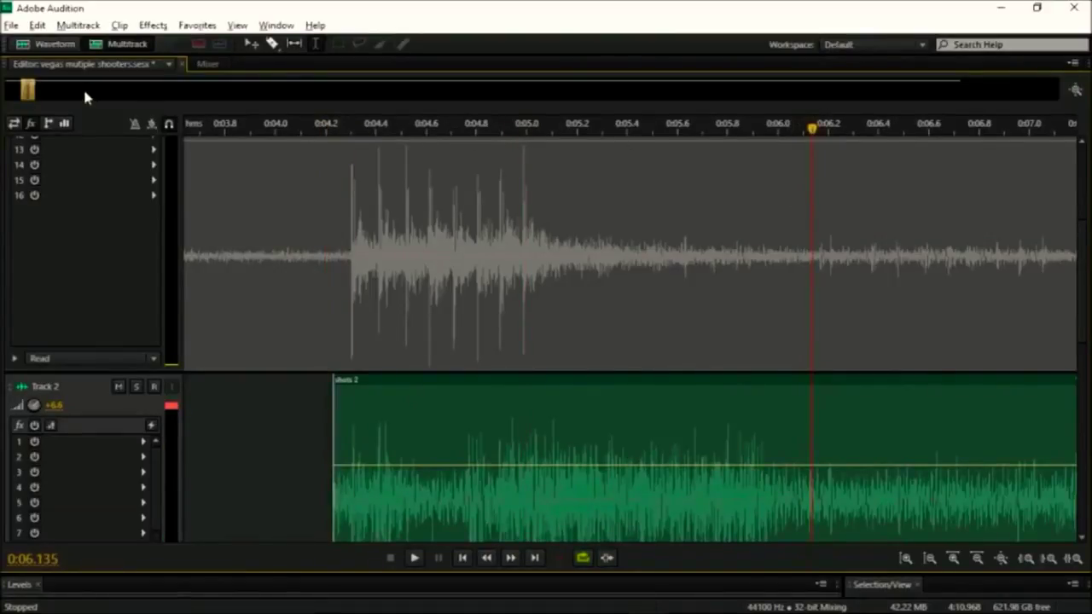
drag(27, 87, 32, 89)
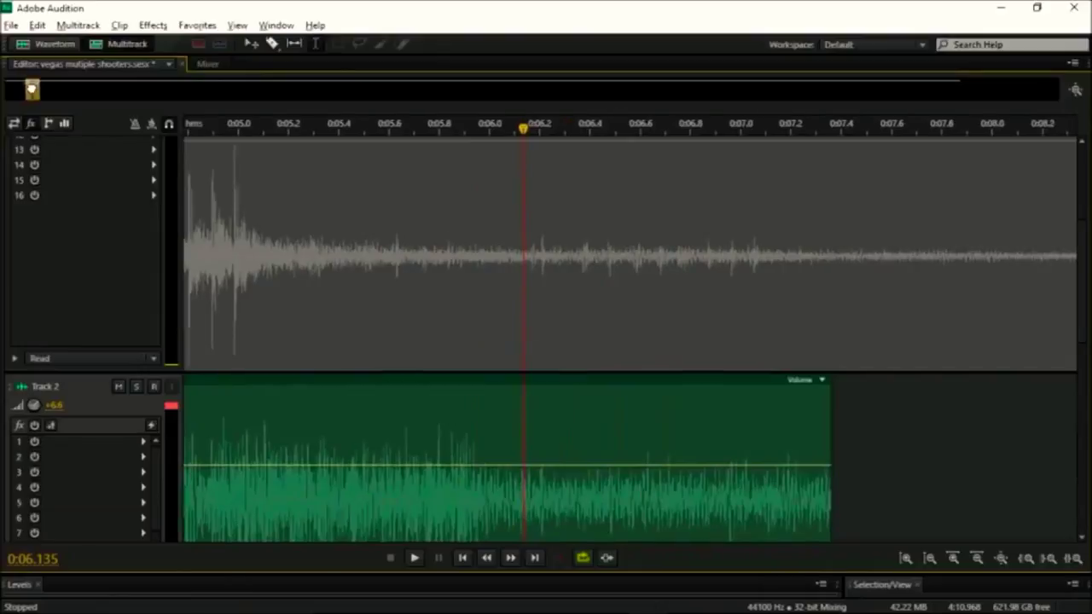
key(space)
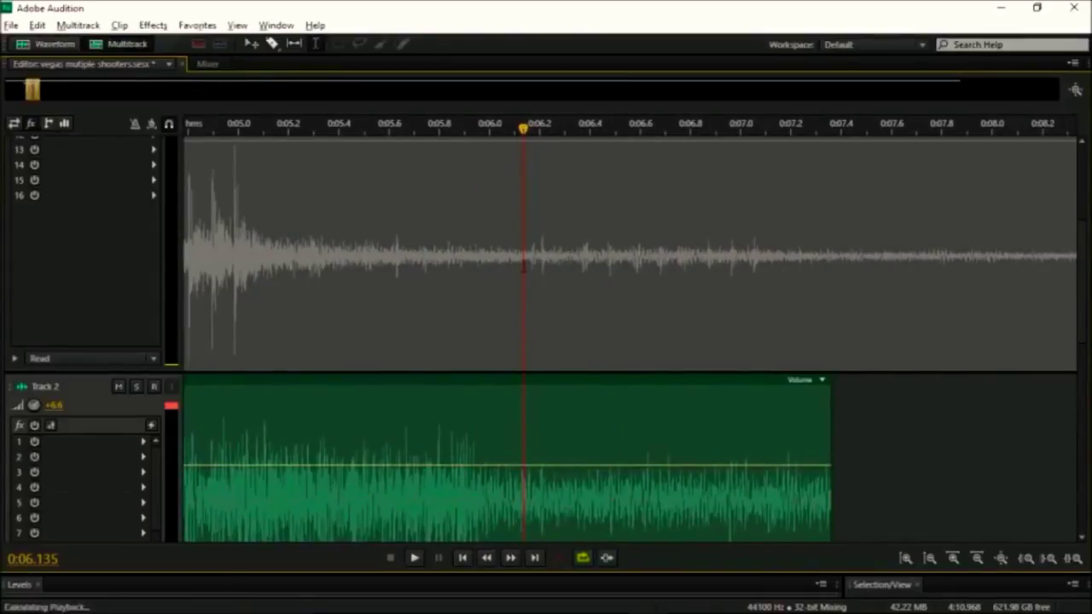
key(space)
Compare the first burst with the shots 2 clip and highlight the clip's section from 0:05.062 to about 0:06.0
scroll(1087, 308, down, 2)
scroll(1088, 309, down, 1)
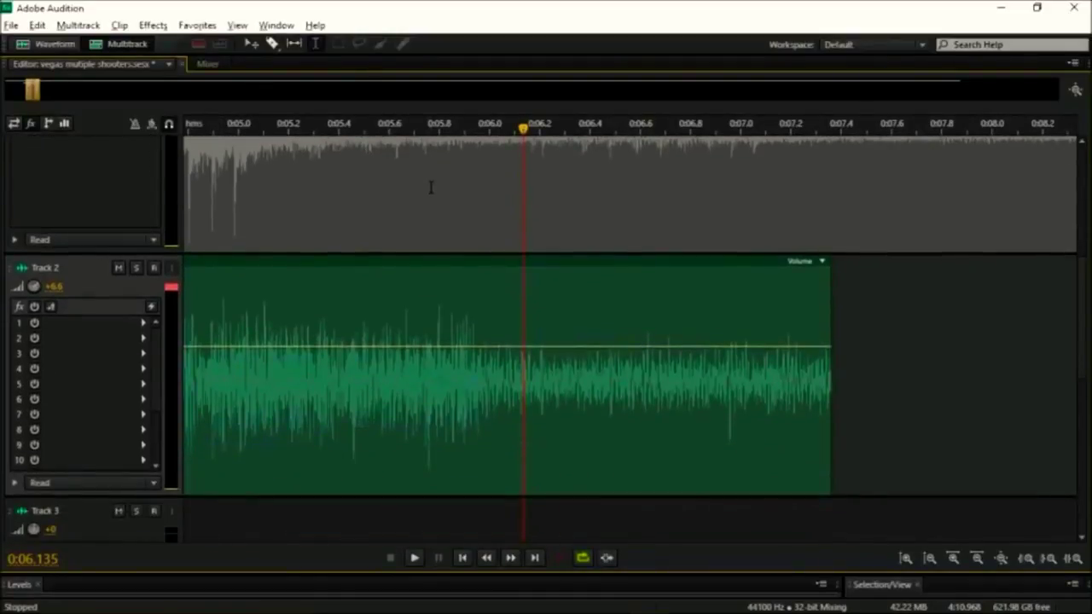
drag(31, 93, 24, 91)
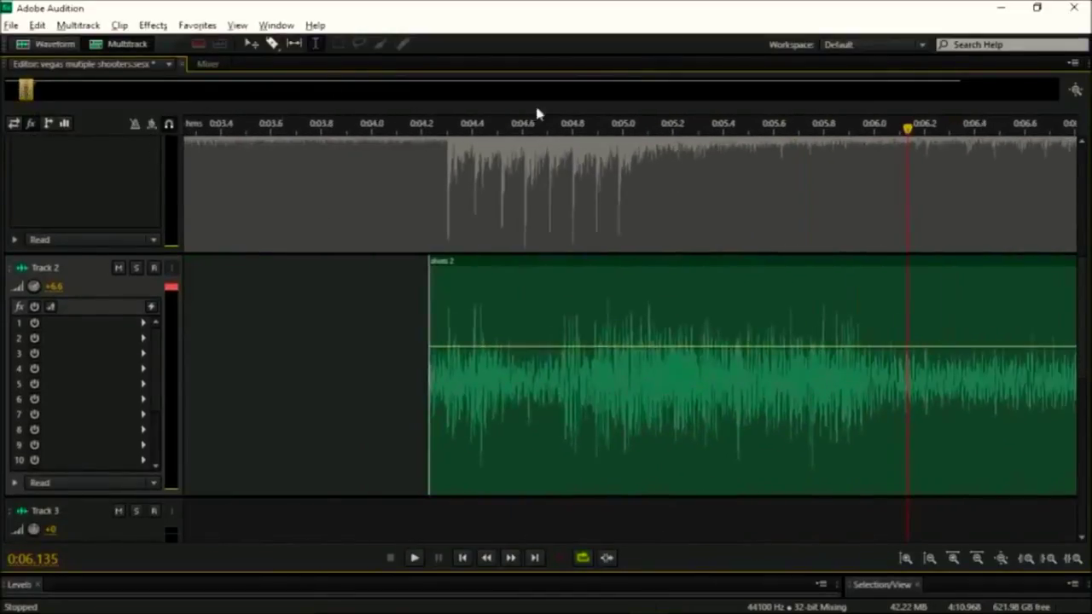
scroll(1083, 357, up, 1)
scroll(1084, 357, up, 1)
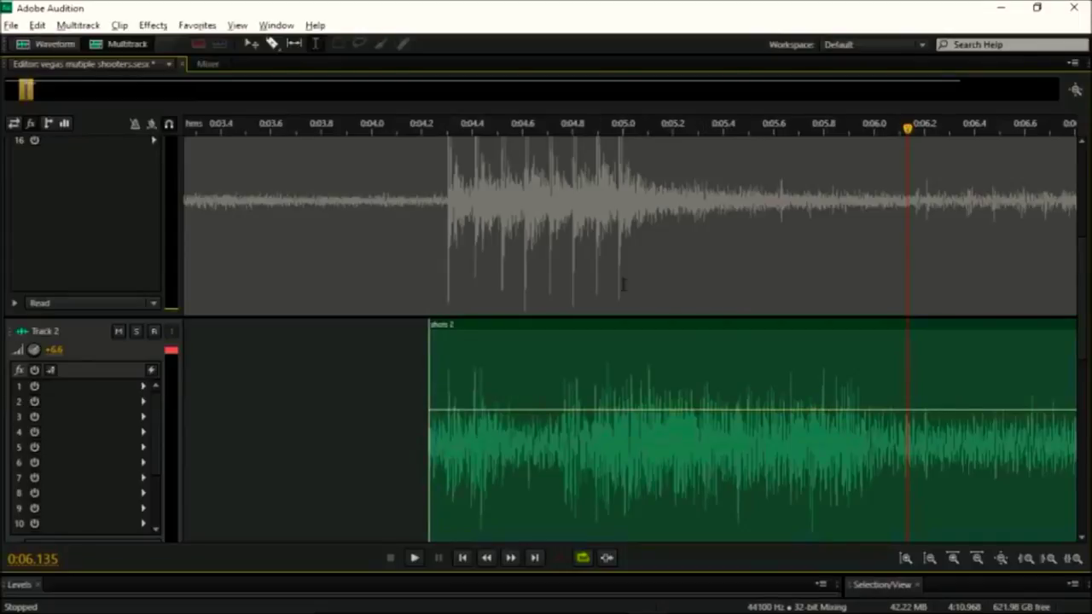
drag(638, 397, 871, 400)
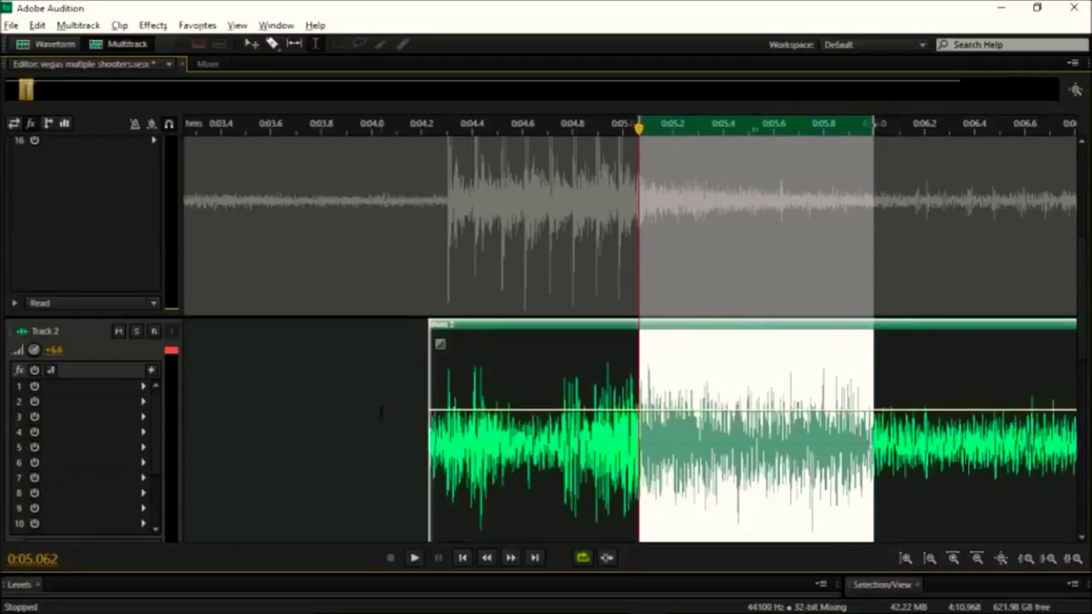
Clear the selection and highlight the quiet stretch before the second burst, from 0:13.358 to about 0:25
click(381, 412)
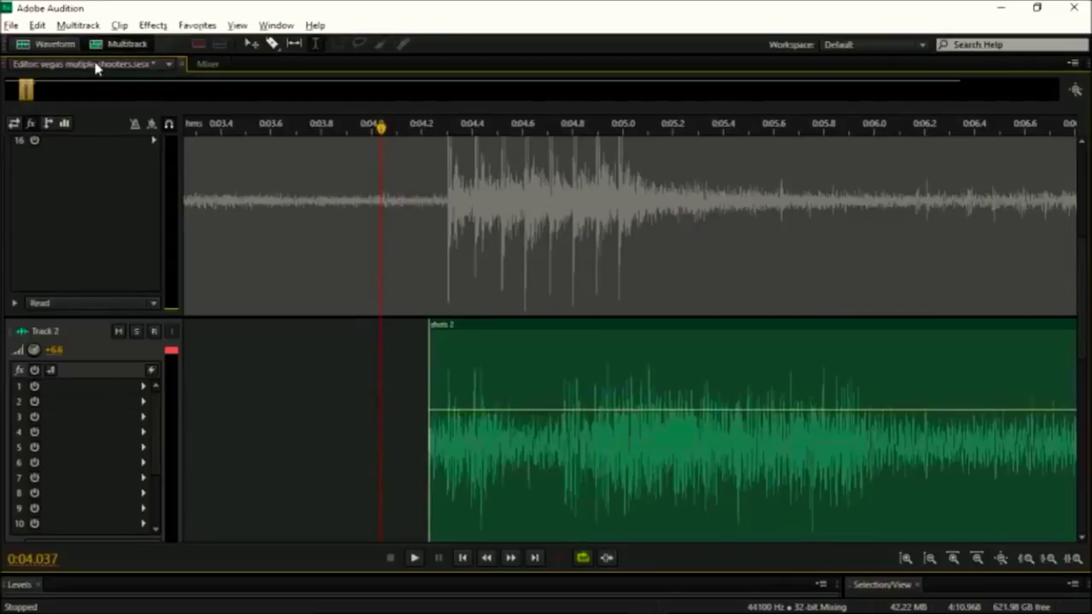
drag(32, 92, 148, 97)
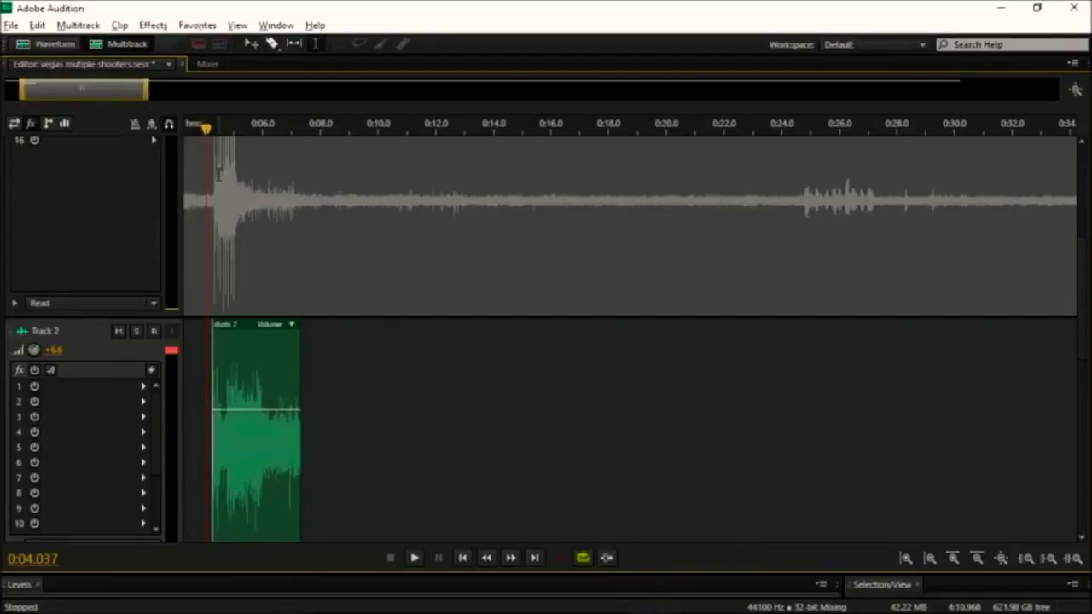
drag(475, 219, 816, 226)
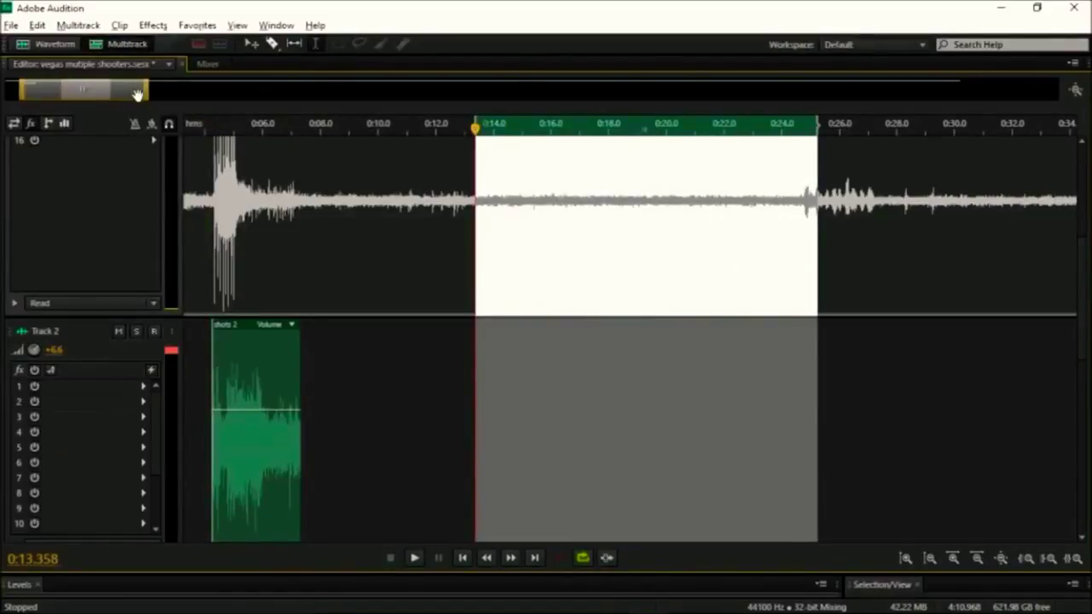
Show about one minute of audio, highlight the burst from 0:45.816 to about 0:48, then highlight the first burst for comparison
drag(147, 97, 263, 96)
click(823, 175)
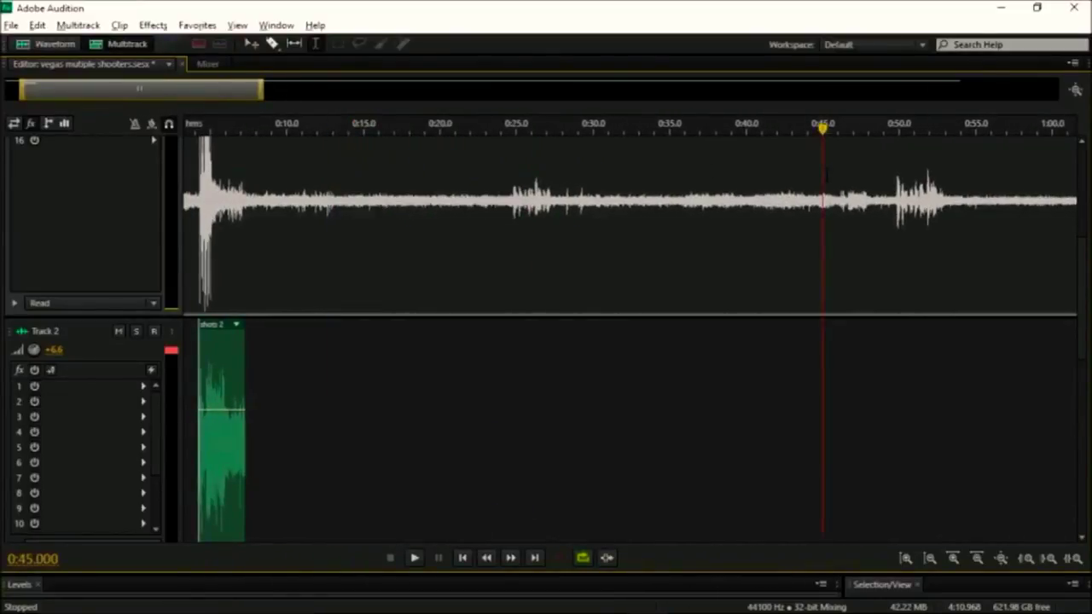
drag(834, 174, 869, 182)
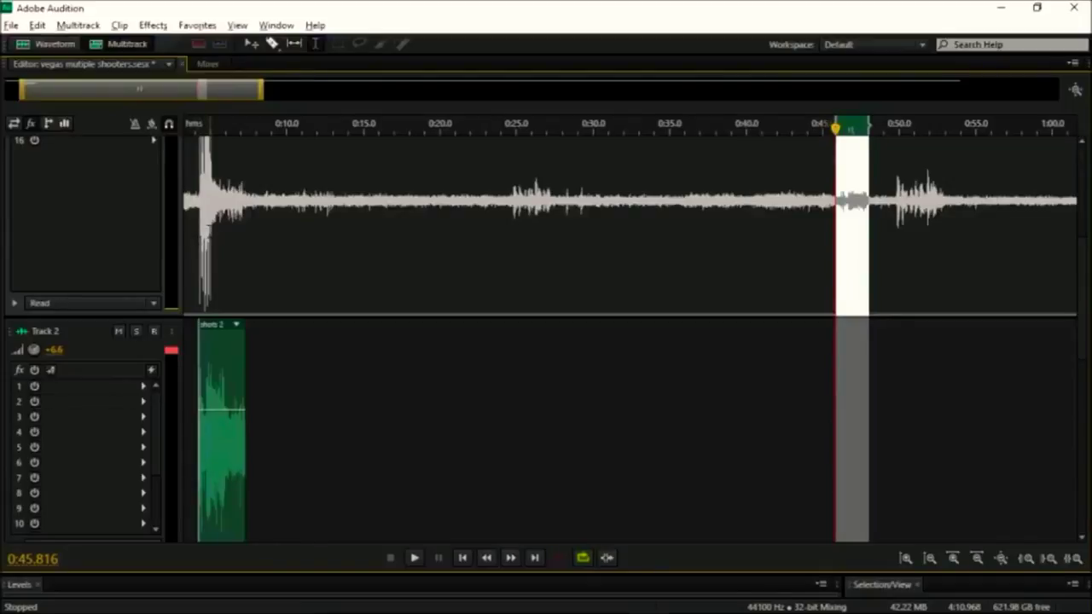
click(852, 209)
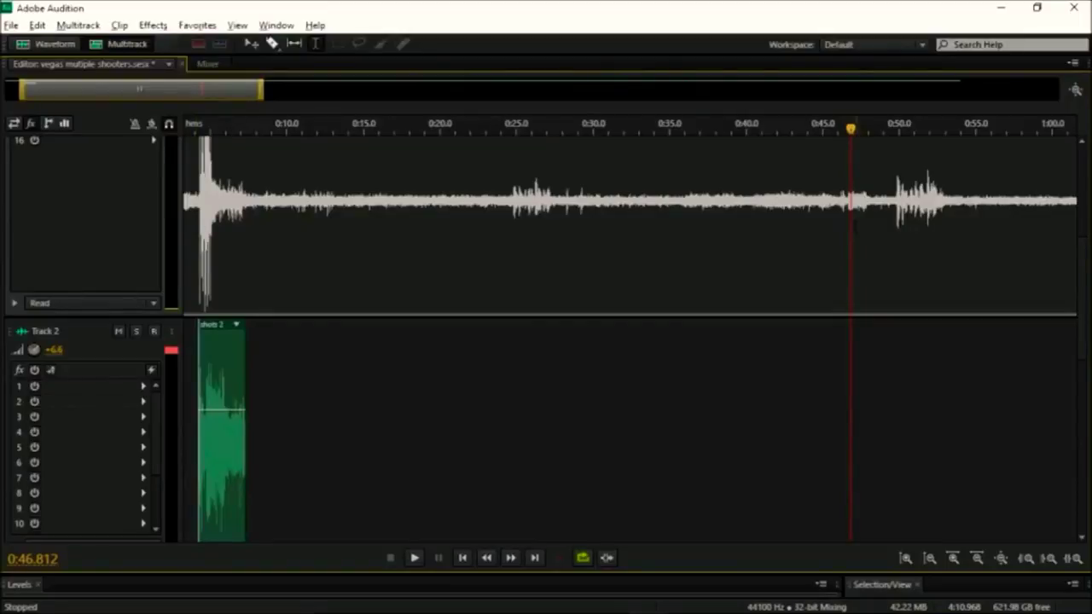
drag(199, 249, 217, 249)
click(280, 271)
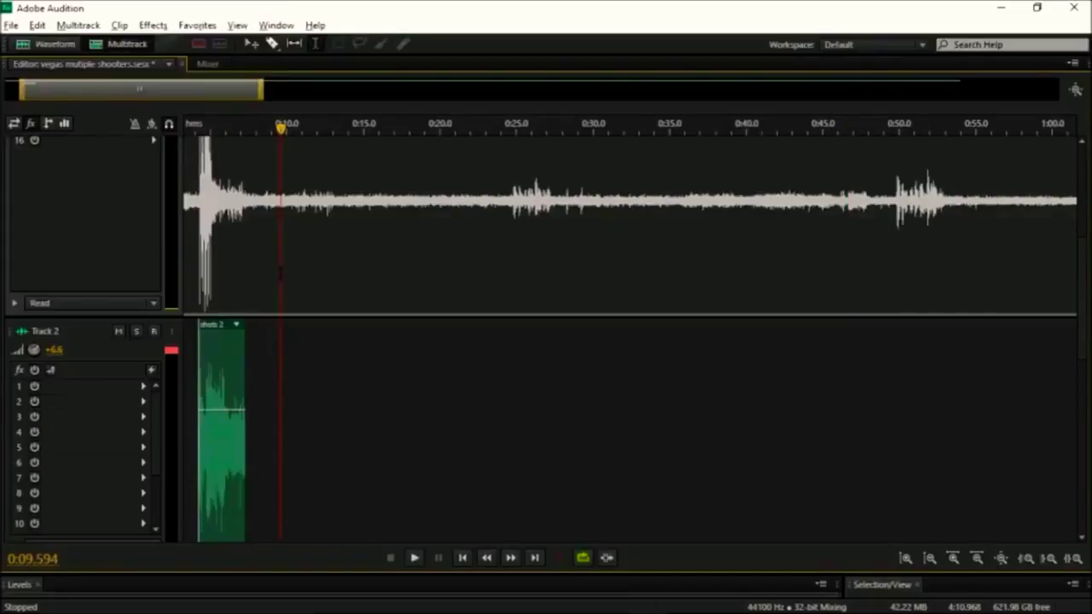